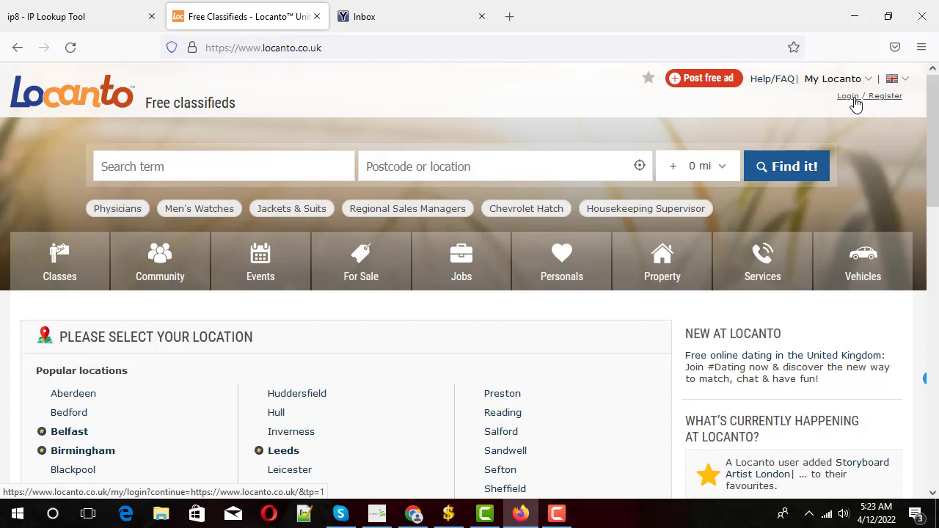
- Start a free ad and copy the temporary YOPmail inbox address
click(709, 83)
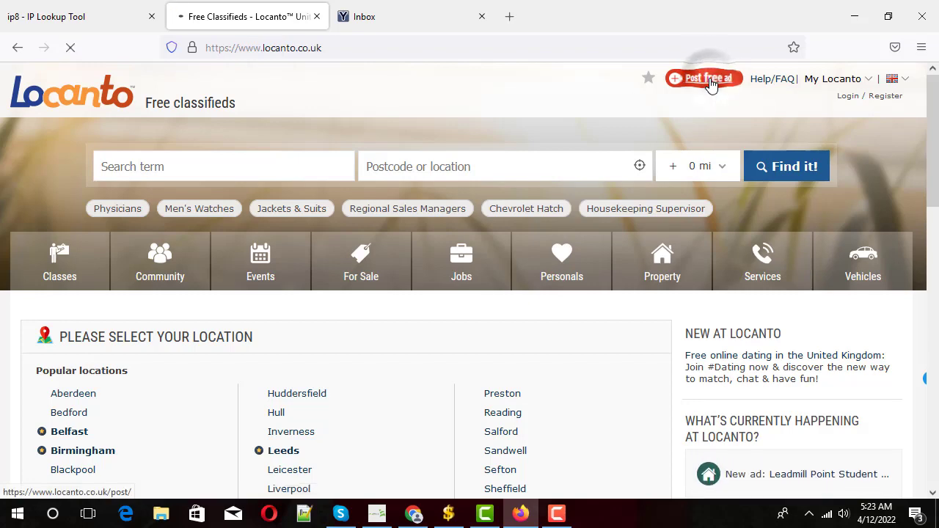
click(397, 7)
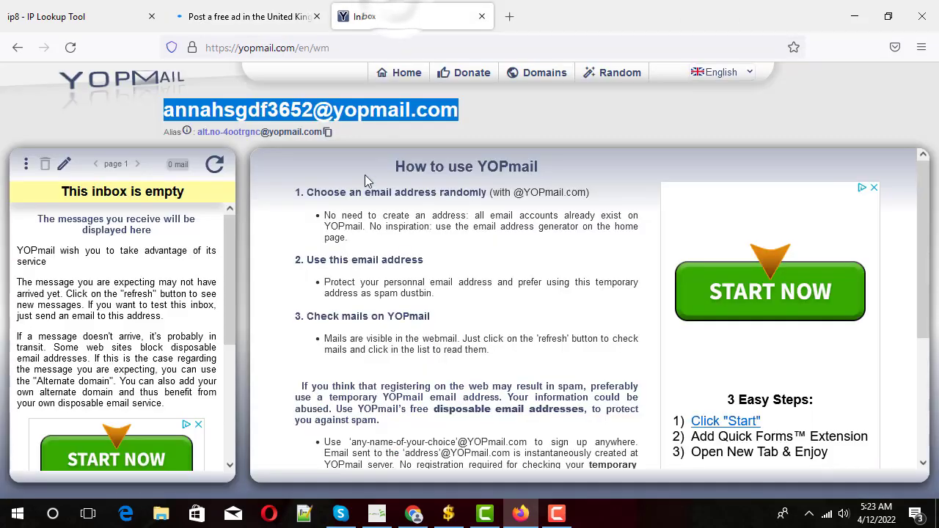
right_click(292, 110)
click(309, 122)
click(242, 16)
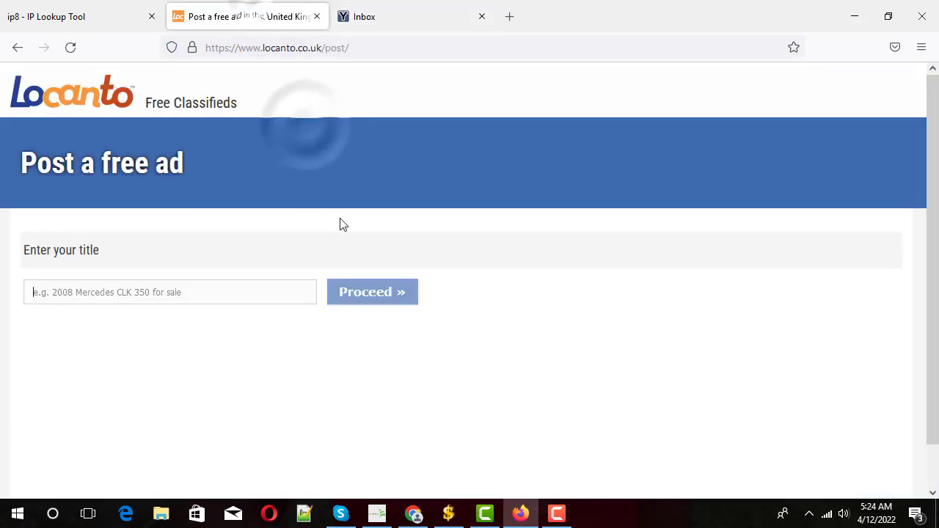
- Enter the ad title 'Looking for serious relationship today' and submit it for category selection
click(179, 291)
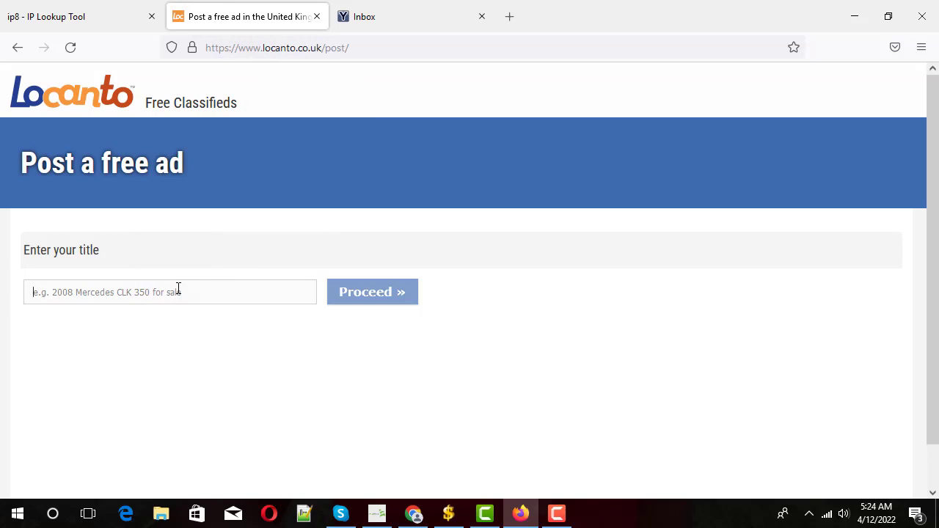
text(Lo)
click(204, 321)
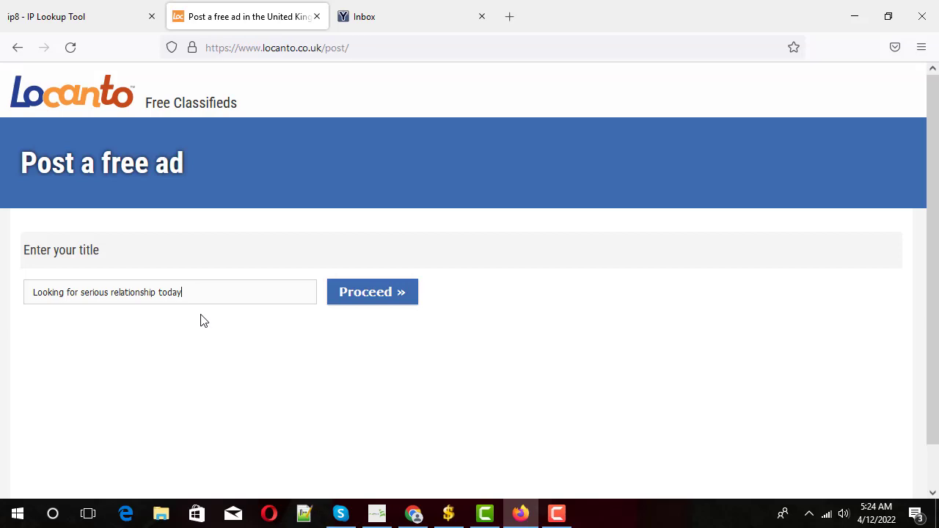
click(361, 294)
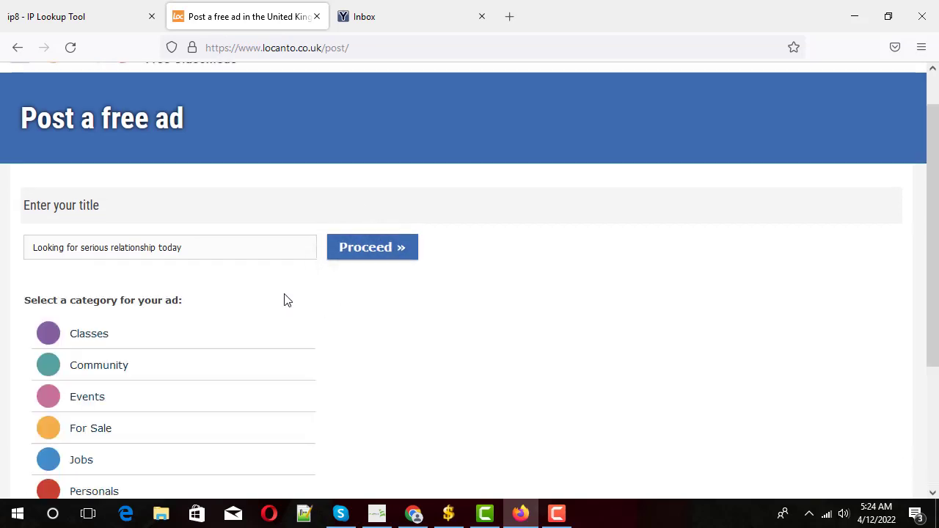
- Choose Personals › erotic services (escort, massages, etc.) › Escorts as the ad category
scroll(235, 270, down, 2)
scroll(352, 253, down, 2)
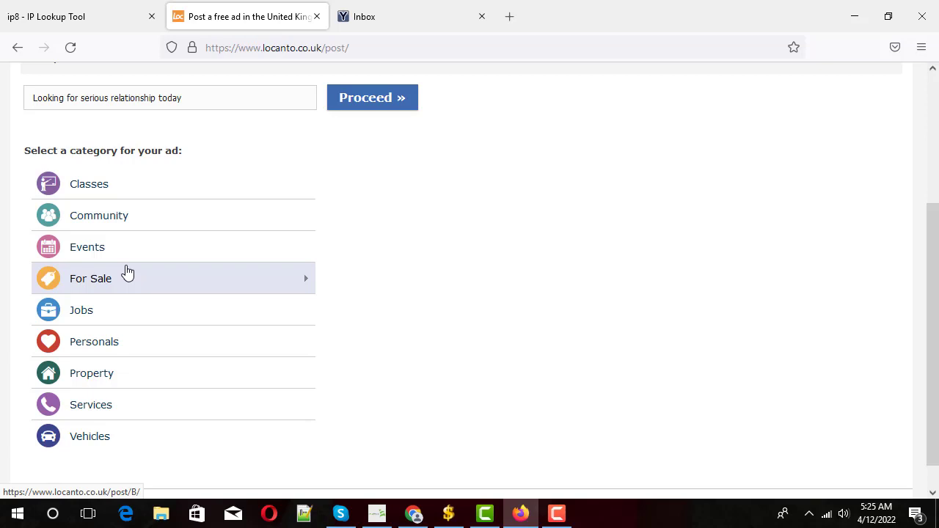
click(111, 345)
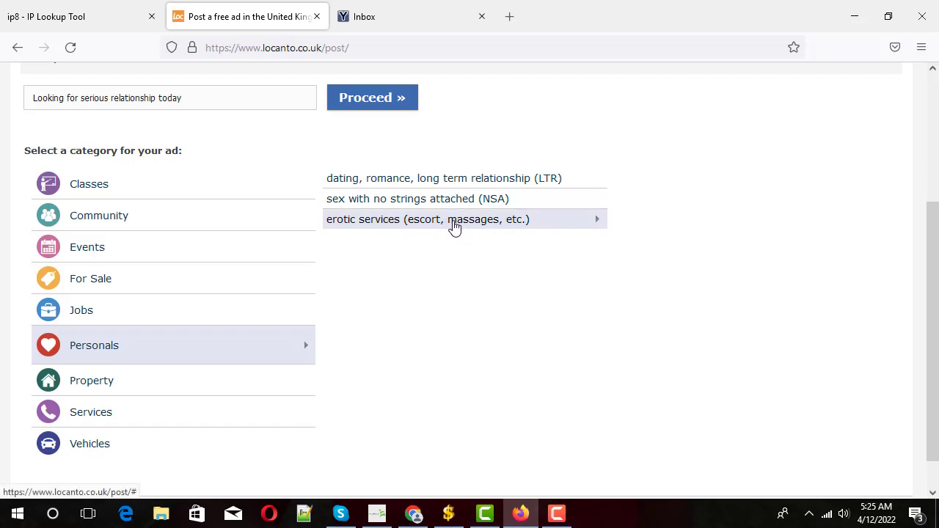
click(454, 227)
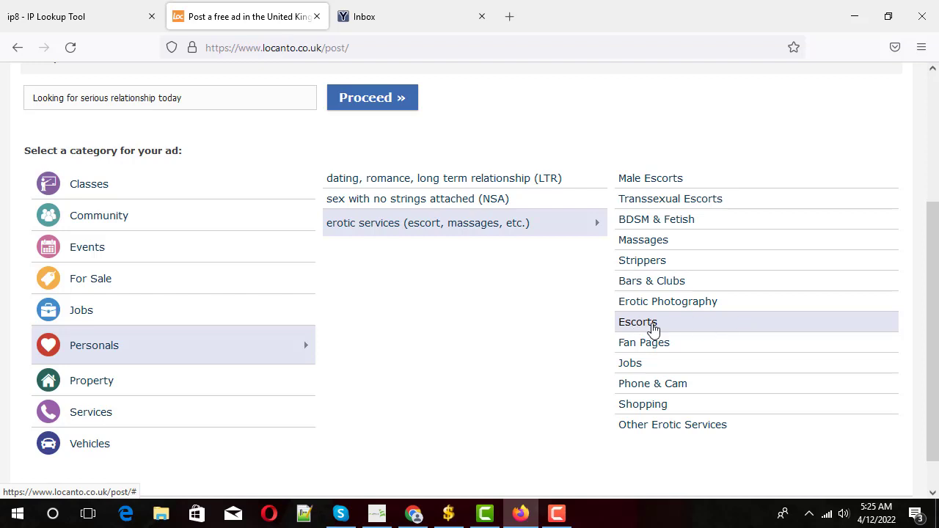
click(653, 329)
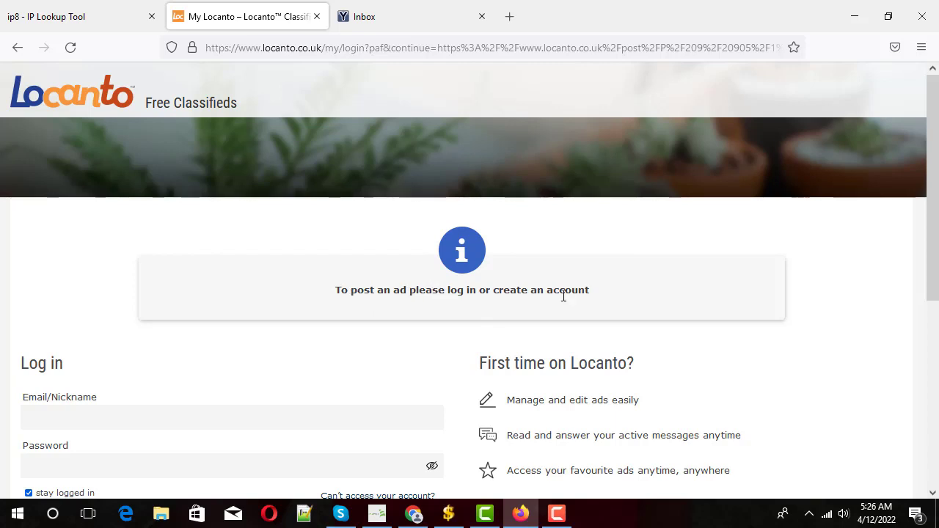
- Register a free Locanto account using the pasted YOPmail address as the email
scroll(547, 299, down, 2)
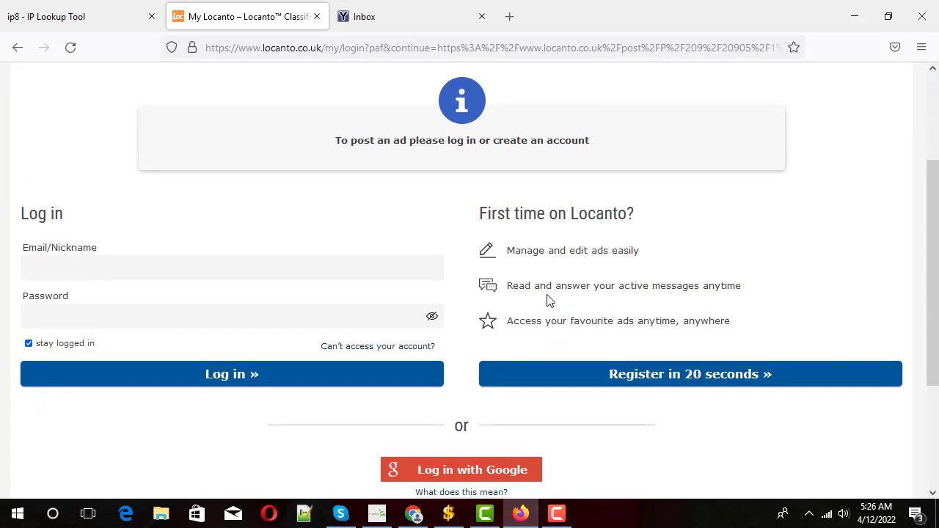
click(648, 378)
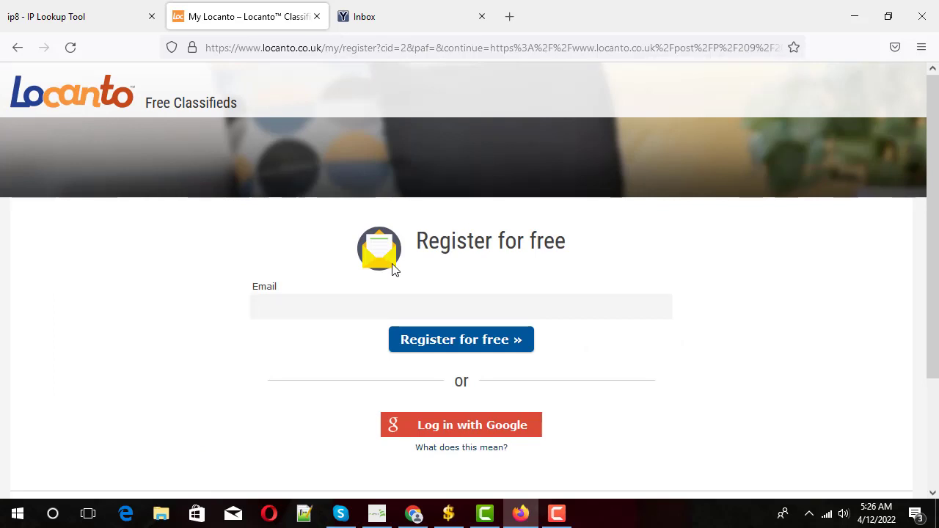
key(ctrl+v)
click(436, 348)
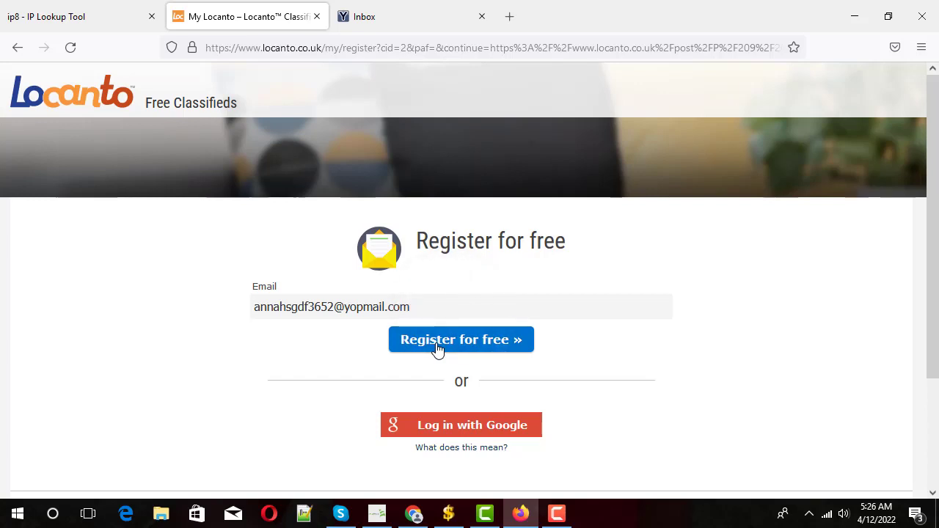
click(438, 348)
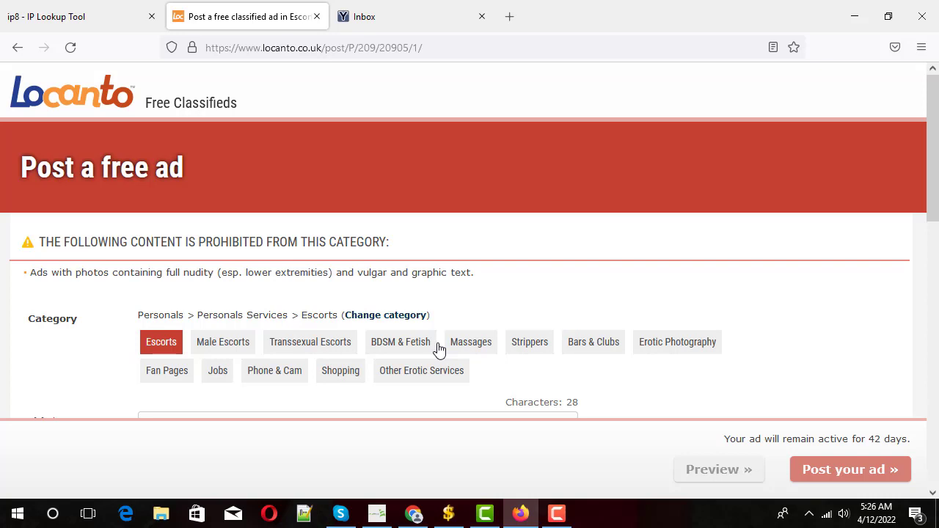
- Copy the title sentence and paste it into the ad's Description box
scroll(444, 330, down, 2)
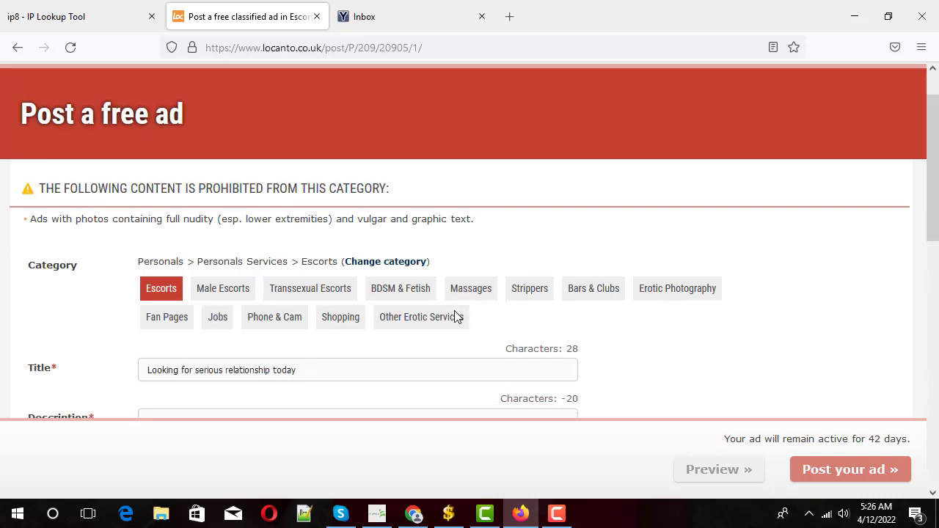
click(247, 281)
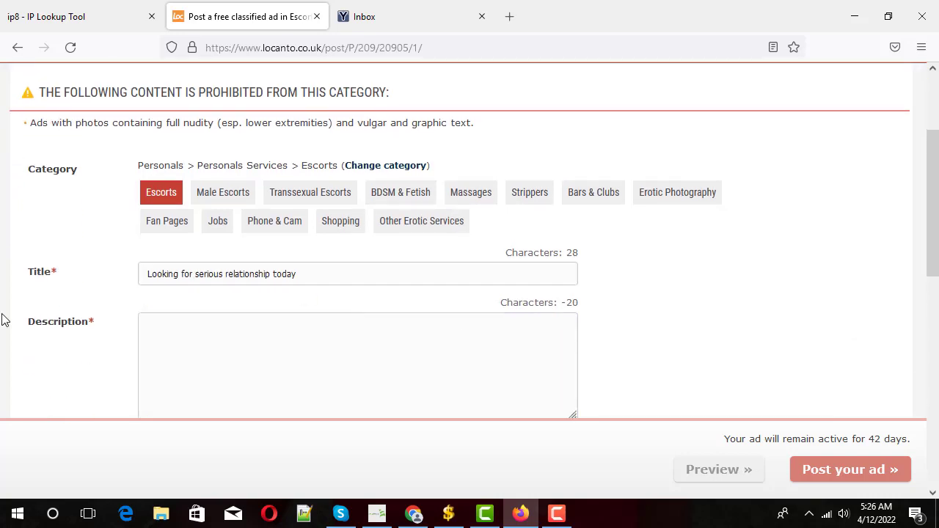
click(207, 333)
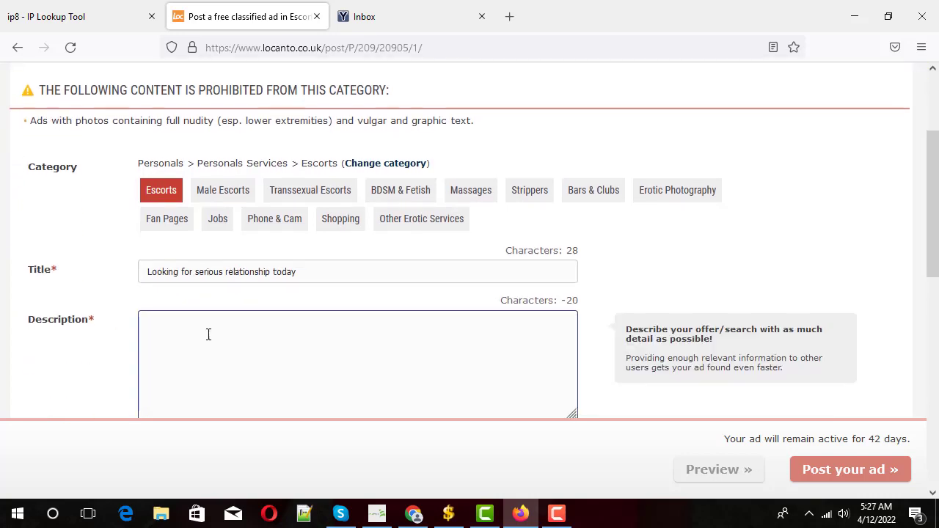
scroll(210, 333, down, 2)
drag(296, 126, 2, 115)
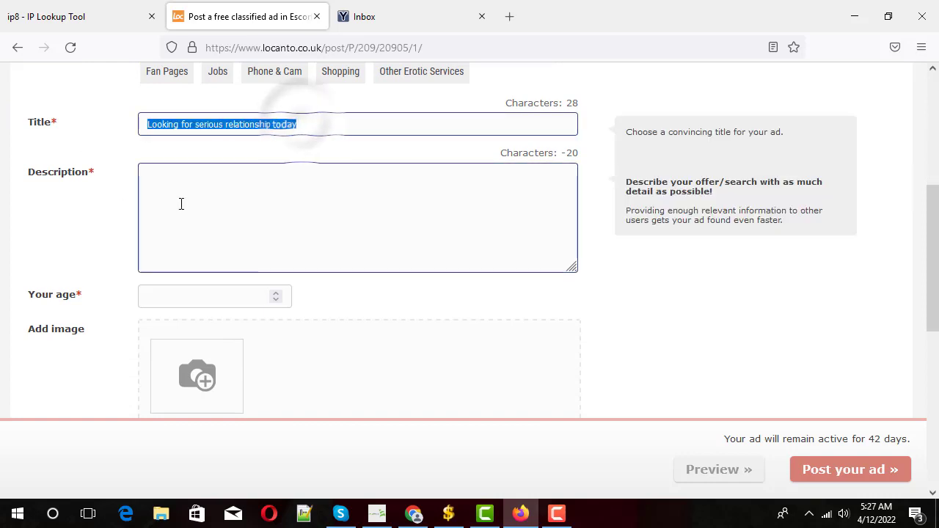
click(271, 223)
key(ctrl+v)
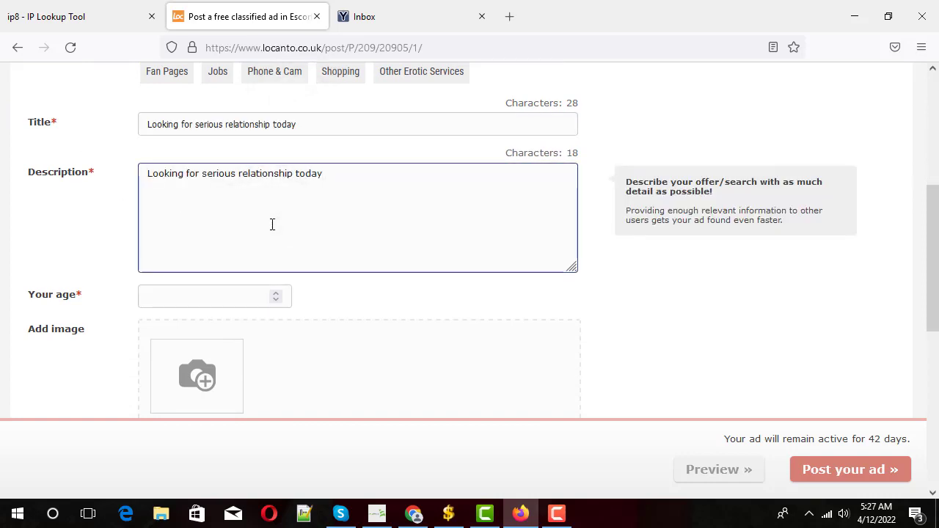
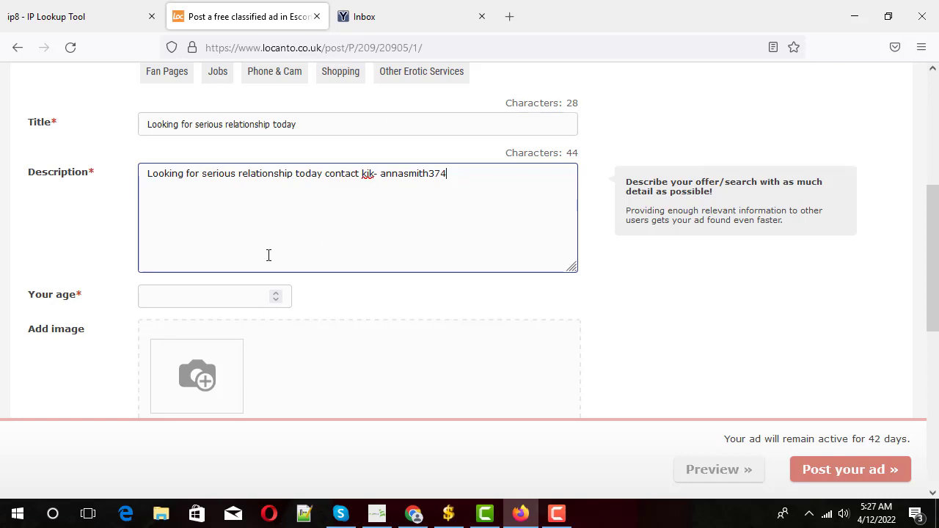
- Append 'contact kik-' followed by the Kik username to the description
scroll(256, 220, down, 2)
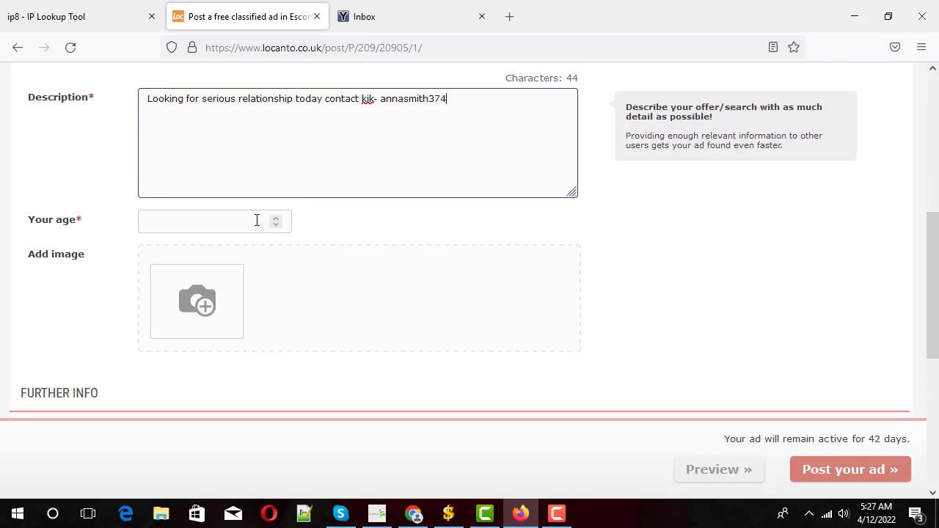
mouse_move(164, 320)
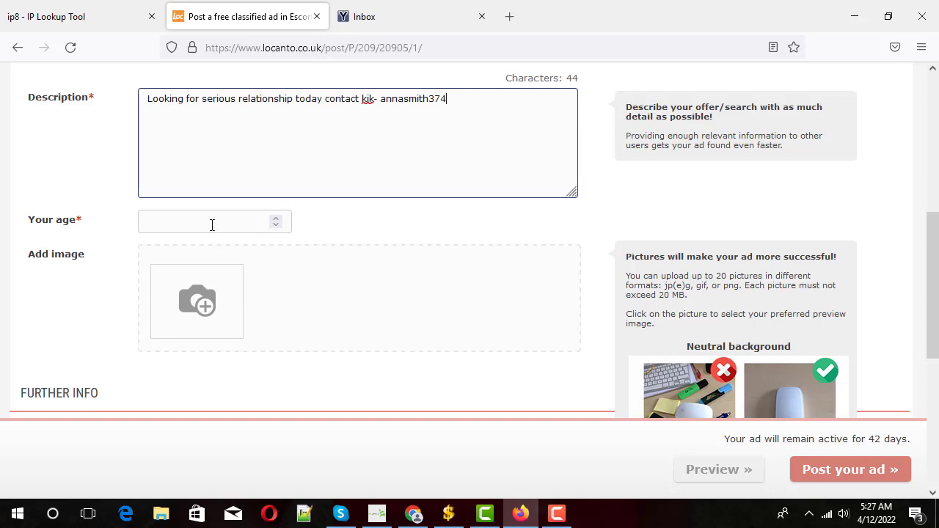
click(186, 213)
- Enter age 24 and leave the phone number set to none
click(186, 213)
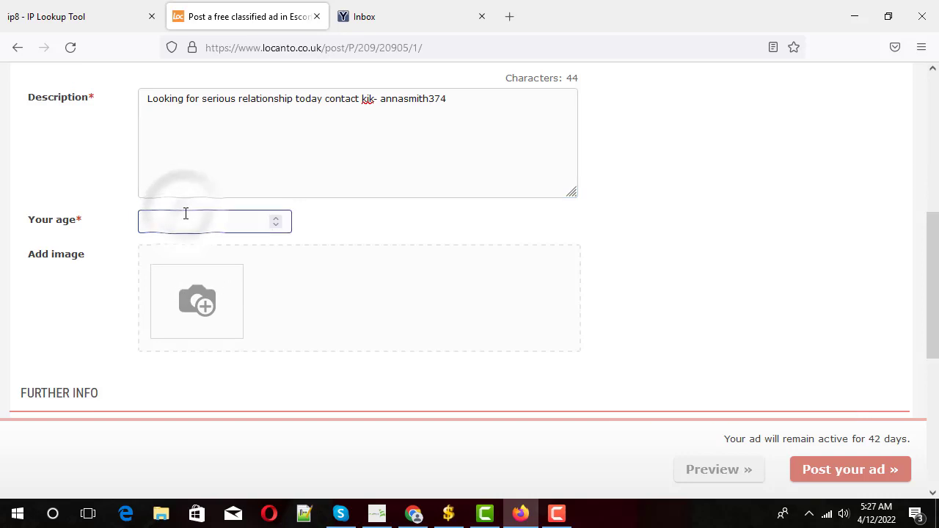
text(24)
mouse_move(210, 247)
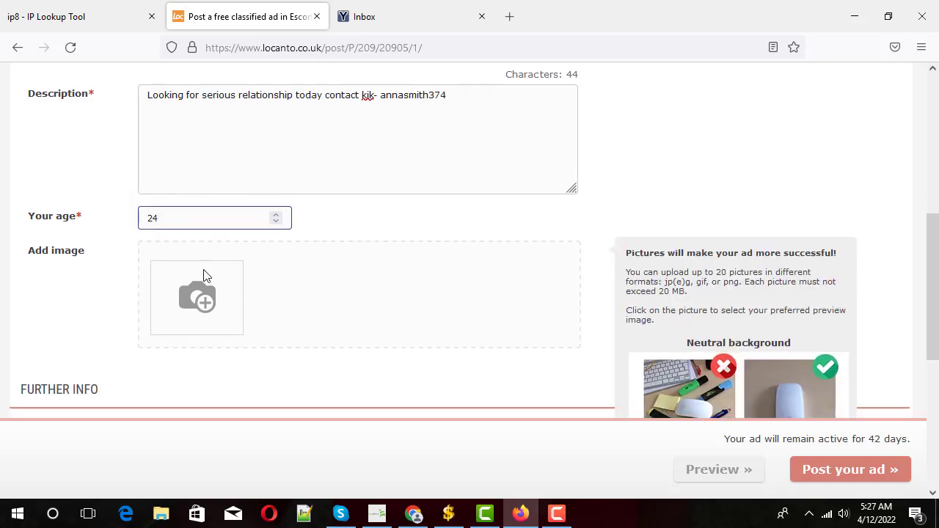
scroll(193, 252, down, 1)
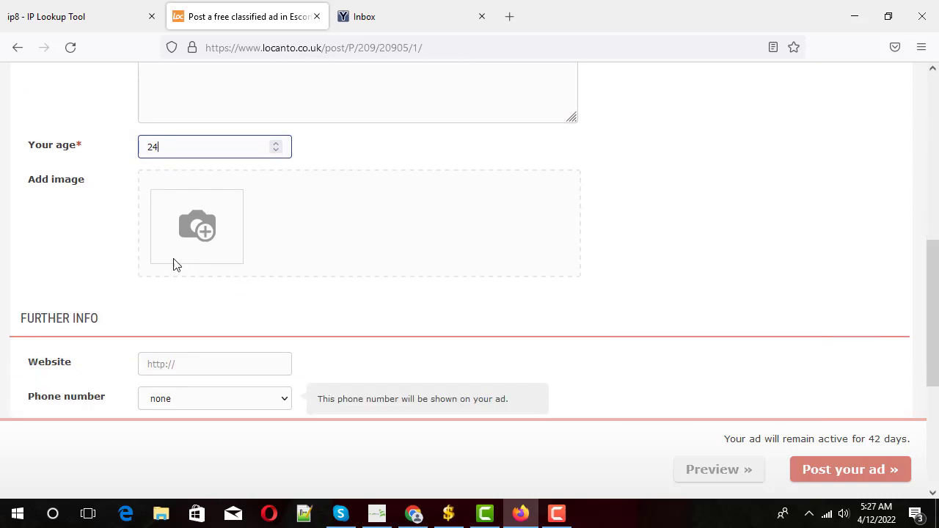
scroll(301, 339, down, 1)
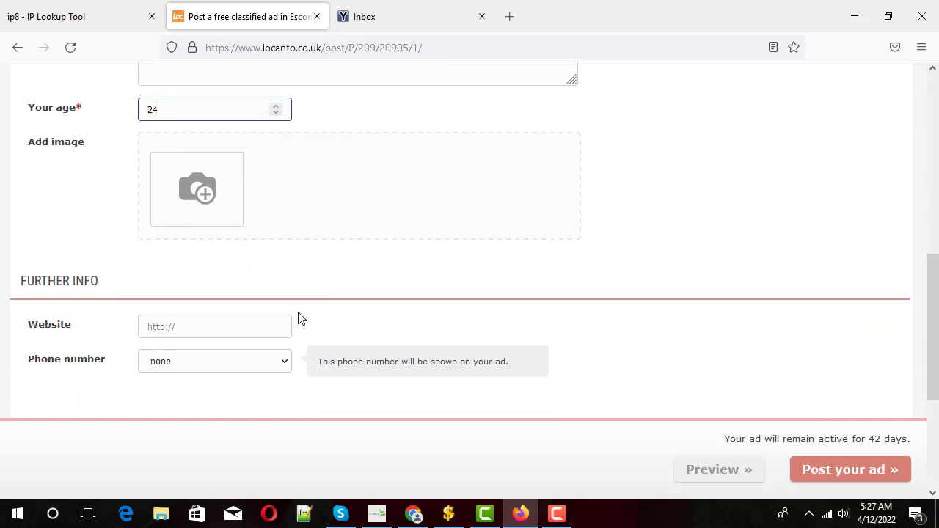
click(239, 326)
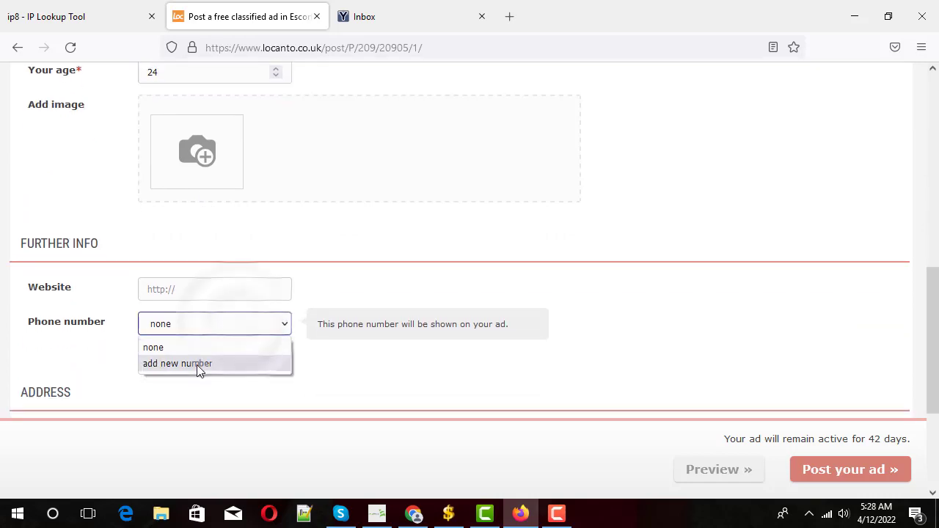
click(378, 346)
- Scroll back up and check the contact handle in the description
scroll(370, 293, up, 2)
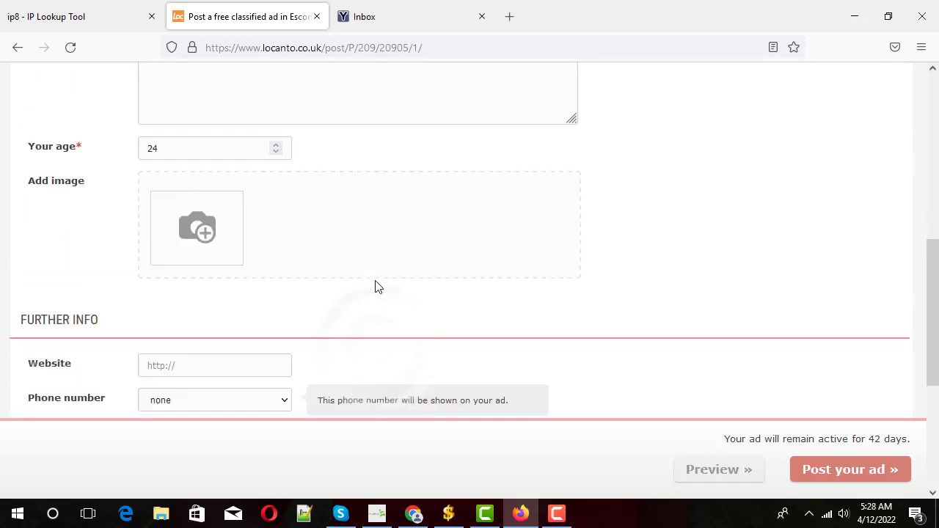
scroll(377, 287, up, 1)
click(350, 189)
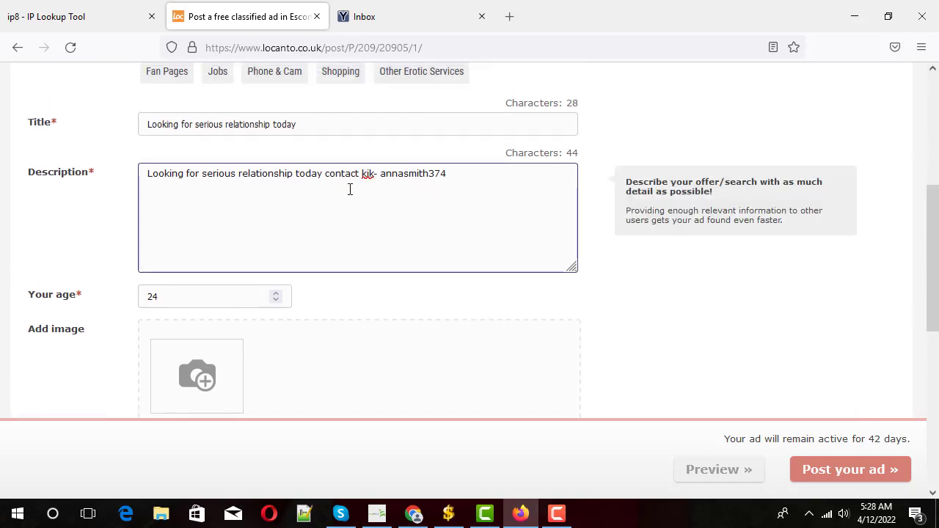
scroll(394, 212, down, 1)
scroll(392, 231, up, 1)
drag(377, 171, 455, 182)
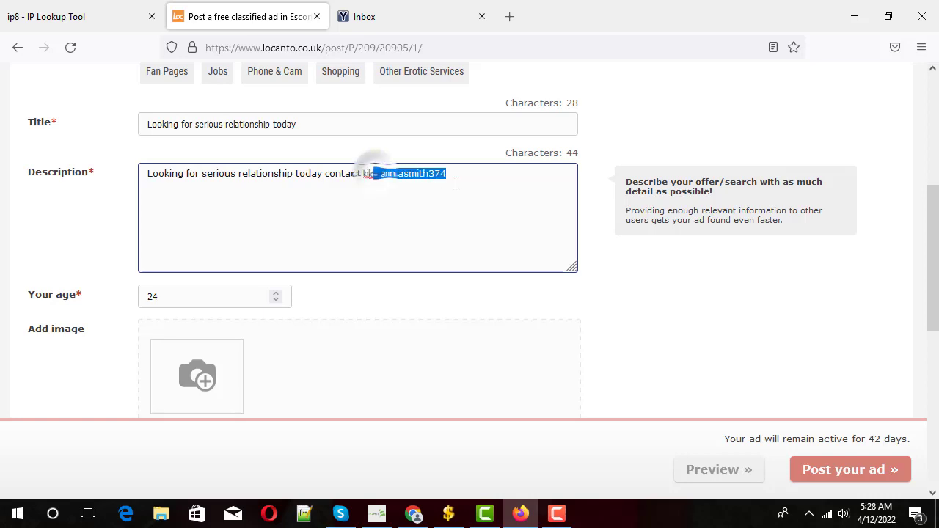
click(420, 180)
- Go to the Address Street field, then bring up the ip8 IP lookup page
scroll(422, 202, down, 4)
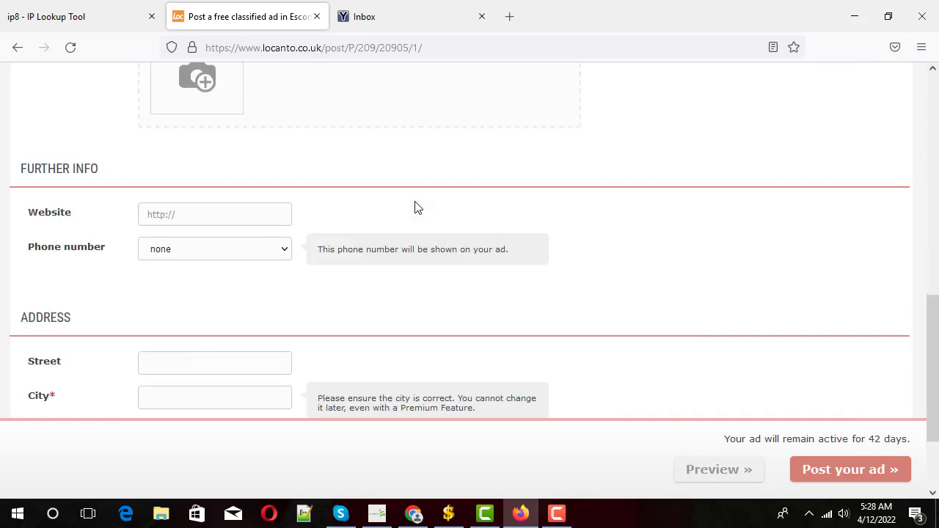
scroll(389, 208, up, 4)
scroll(389, 202, down, 3)
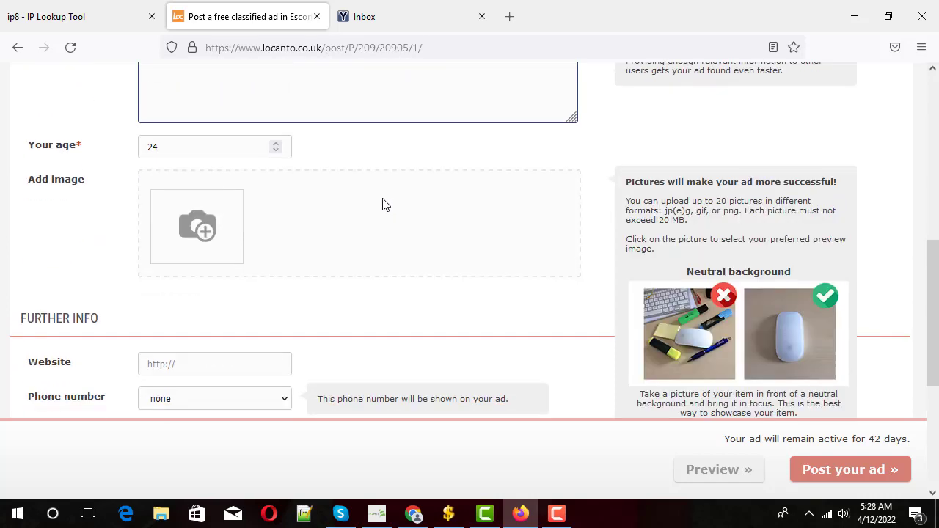
scroll(400, 145, down, 3)
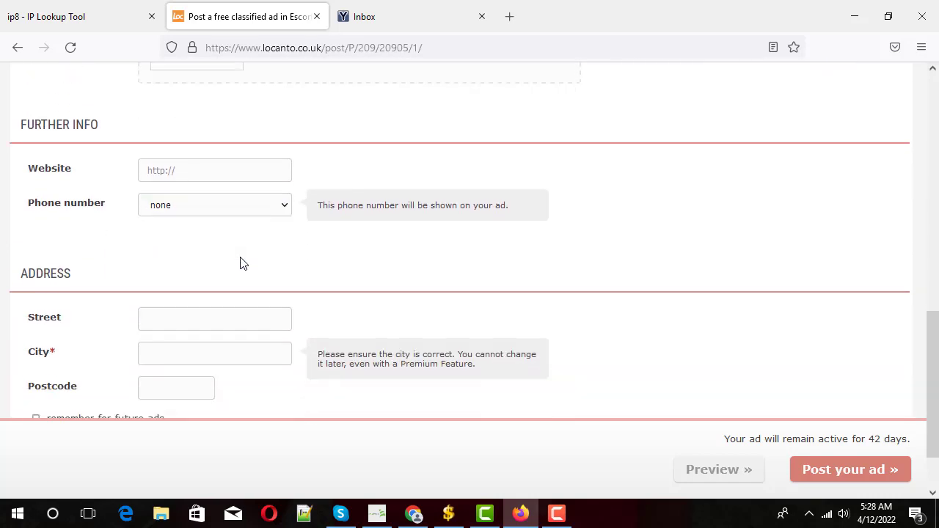
click(184, 239)
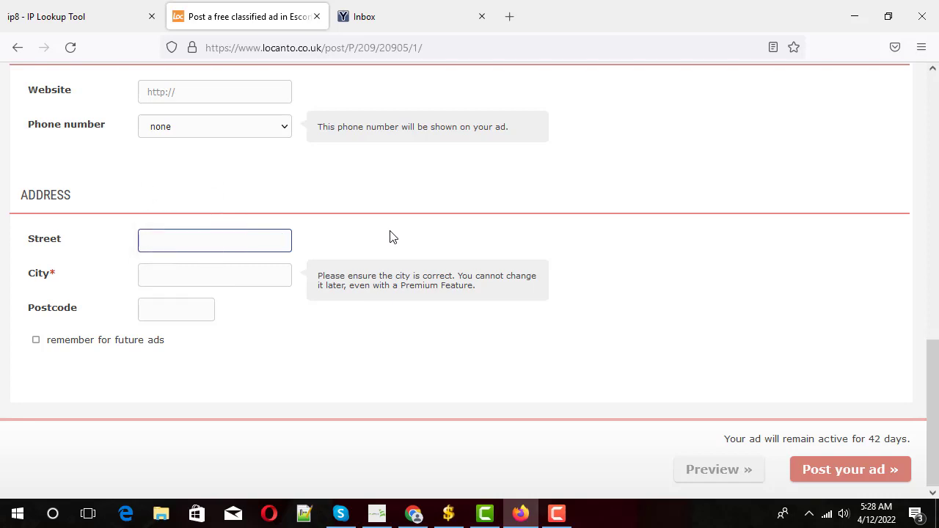
click(35, 10)
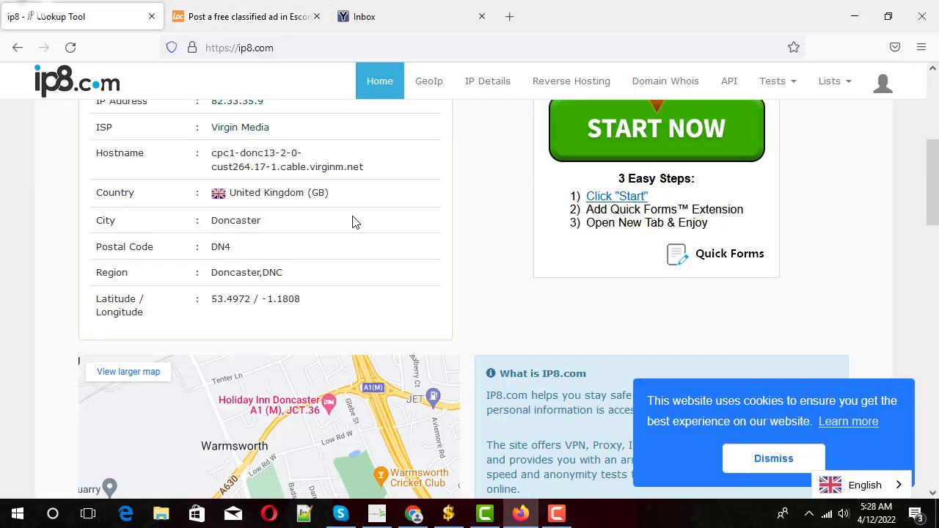
- Copy 'Doncaster' from ip8 and paste it into the Street and City fields
double_click(235, 220)
right_click(235, 220)
click(260, 237)
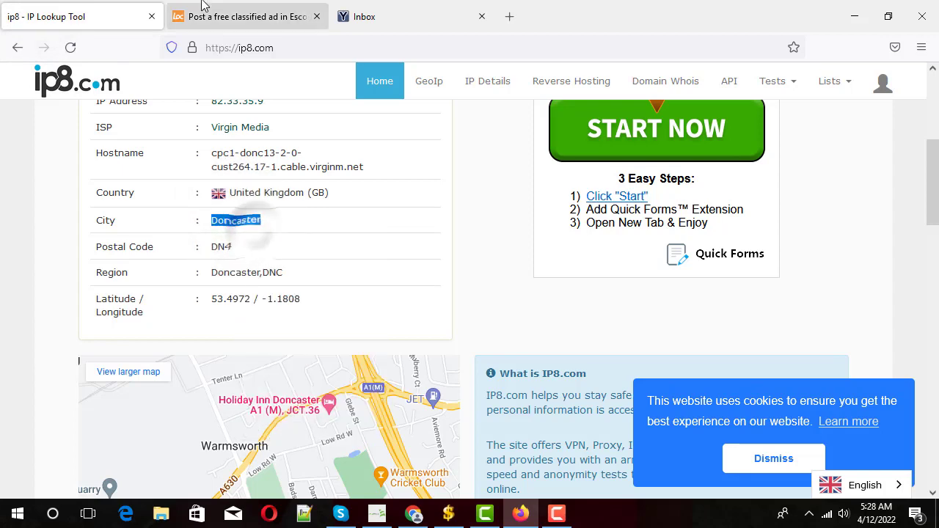
click(204, 6)
click(189, 240)
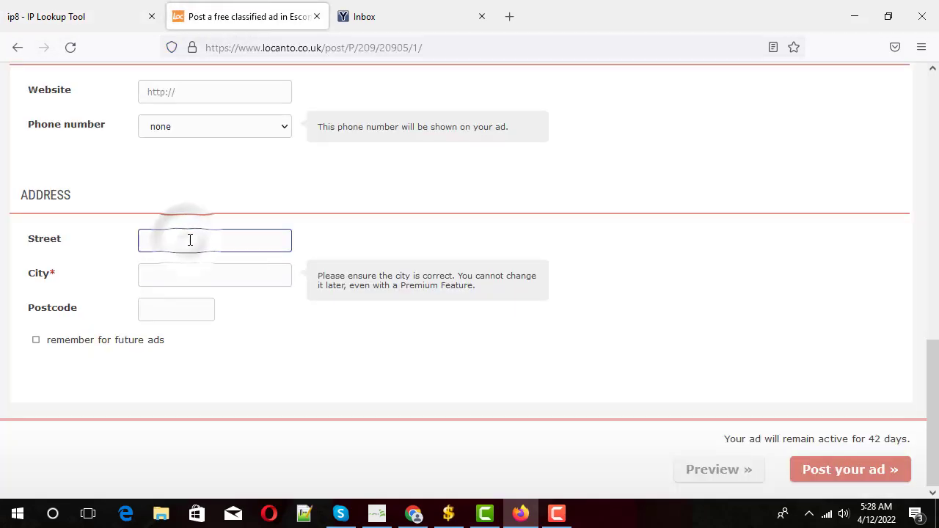
key(ctrl+v)
click(170, 279)
key(ctrl+v)
click(208, 300)
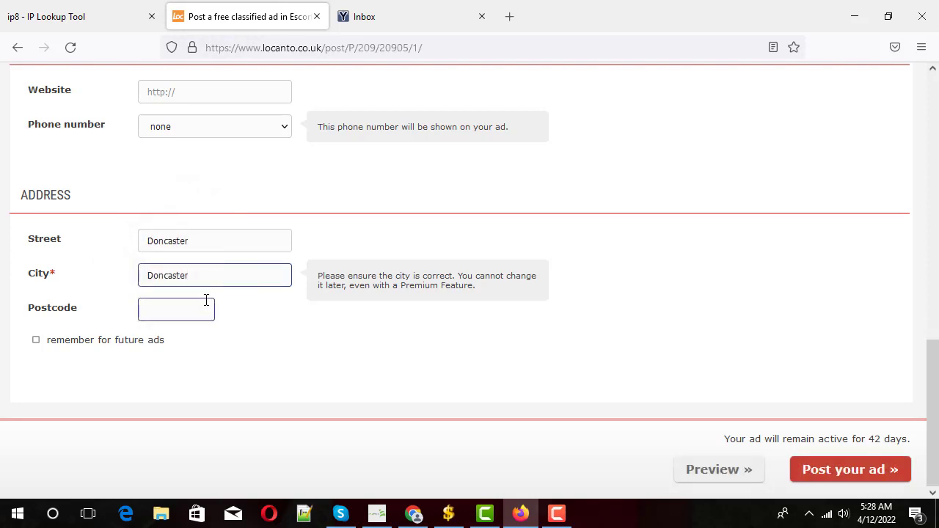
click(174, 277)
click(162, 312)
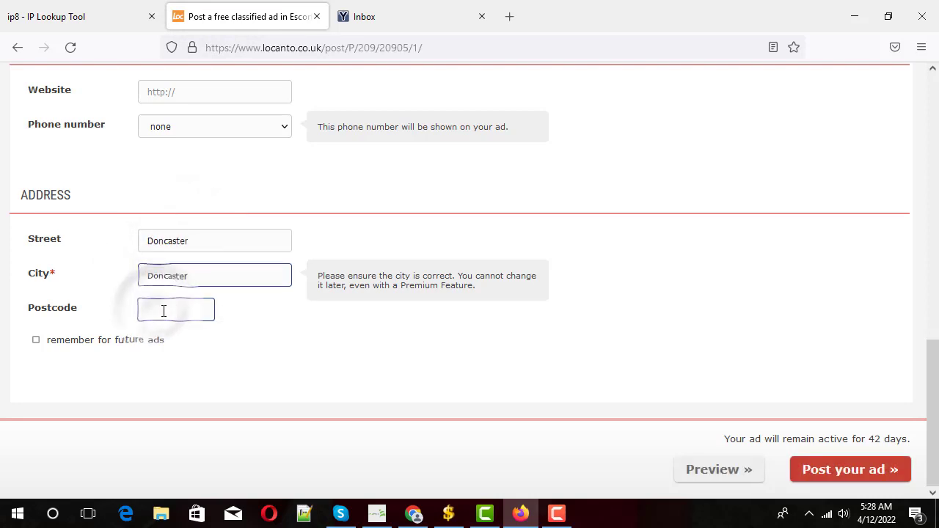
- Look up the postal code on ip8 and enter DN4 as the Postcode
click(73, 16)
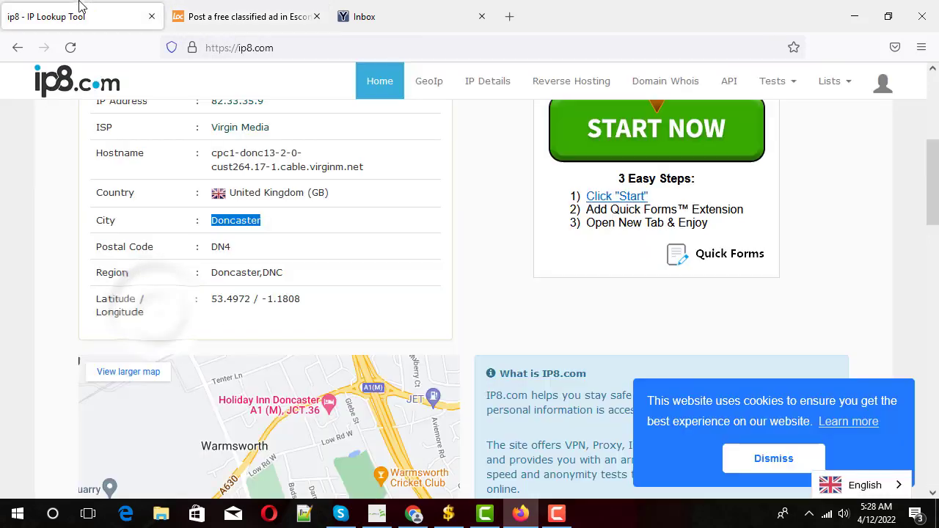
double_click(225, 248)
right_click(229, 249)
click(253, 264)
click(242, 16)
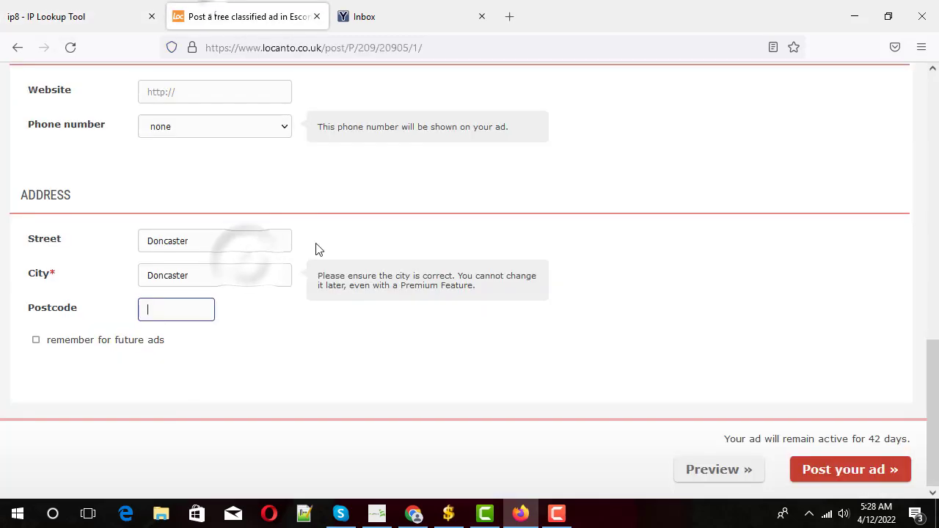
click(213, 278)
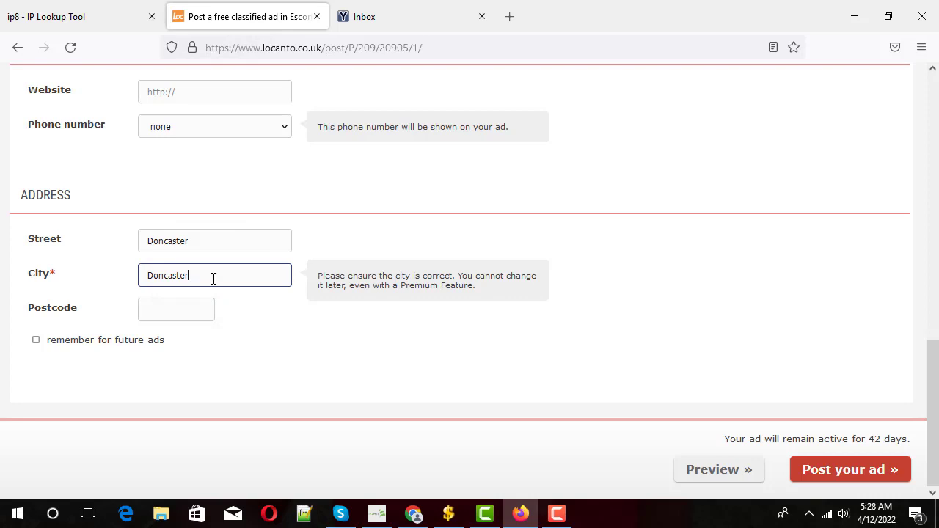
click(164, 313)
click(165, 311)
text(DN4)
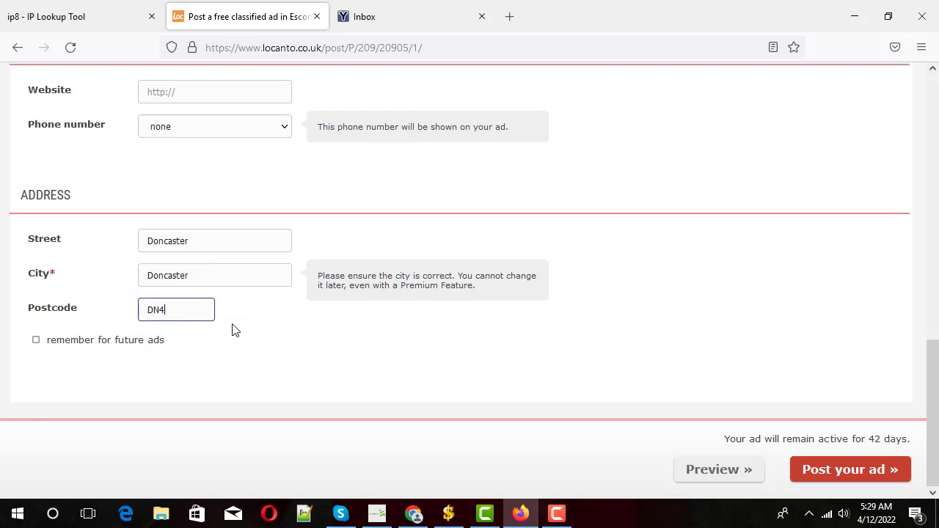
- Review the completed ad form and submit it with 'Post your ad »'
scroll(291, 318, up, 5)
scroll(316, 303, down, 5)
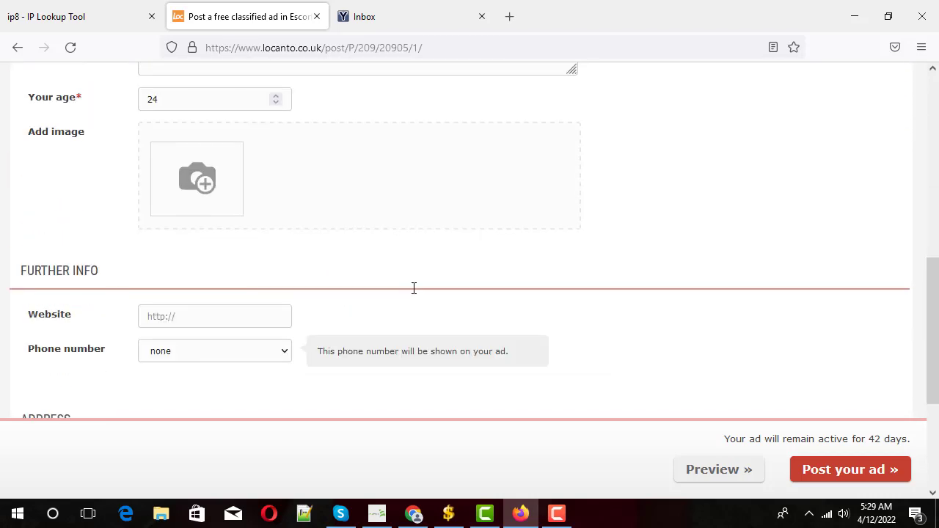
scroll(443, 321, up, 8)
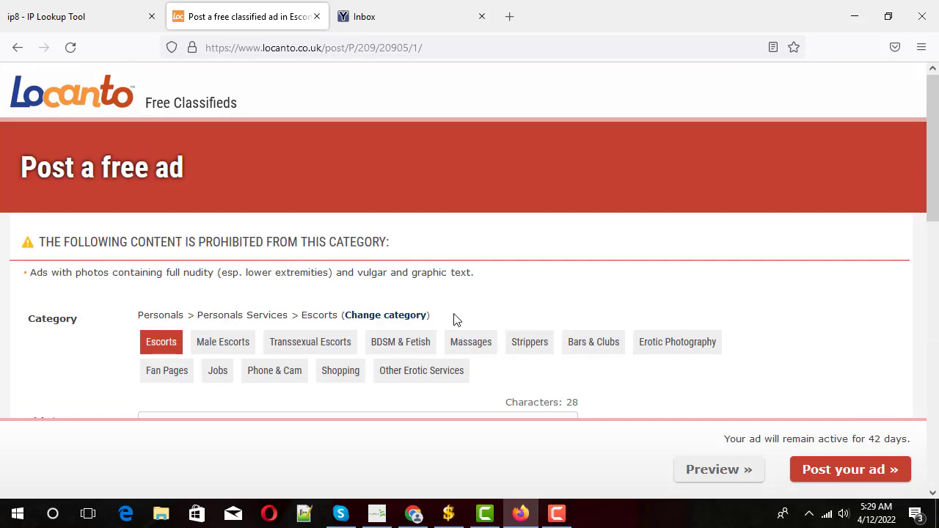
scroll(457, 318, down, 3)
scroll(465, 321, down, 4)
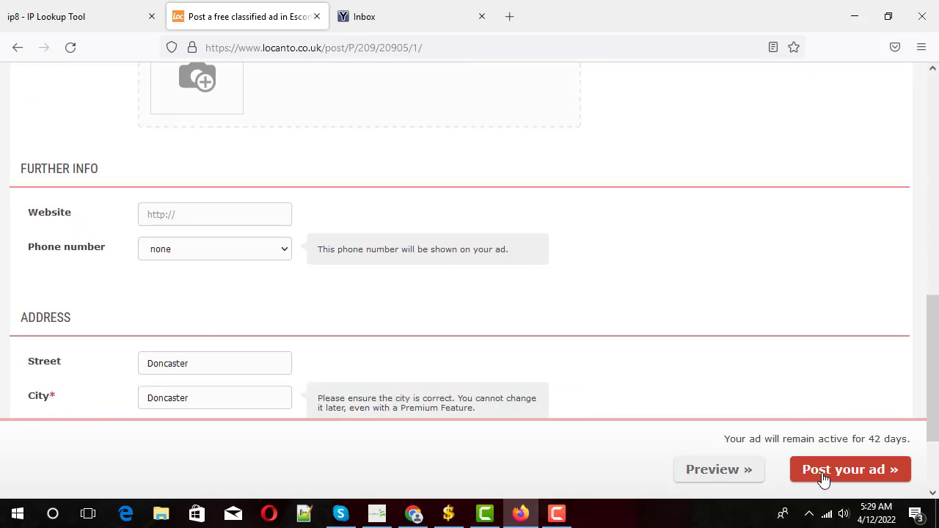
click(825, 477)
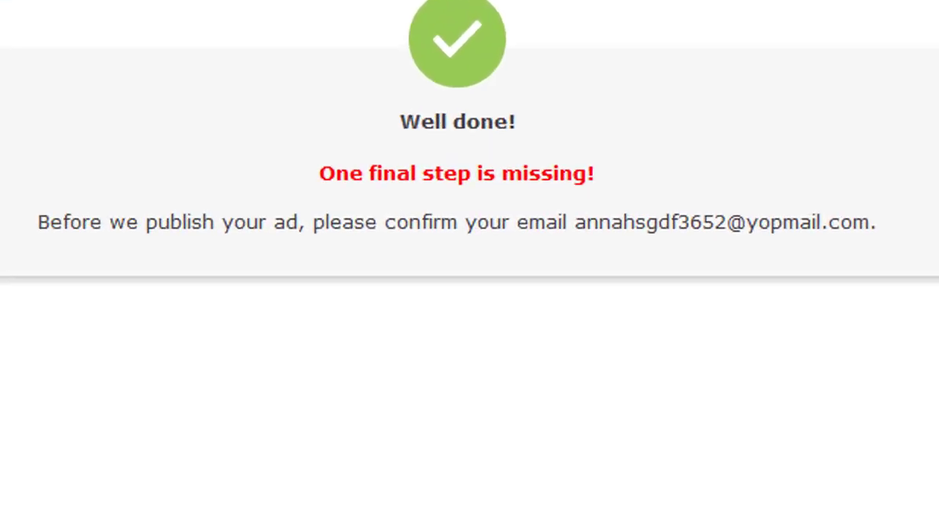
- Switch to the YOPmail inbox and refresh it for new mail
drag(257, 301, 938, 360)
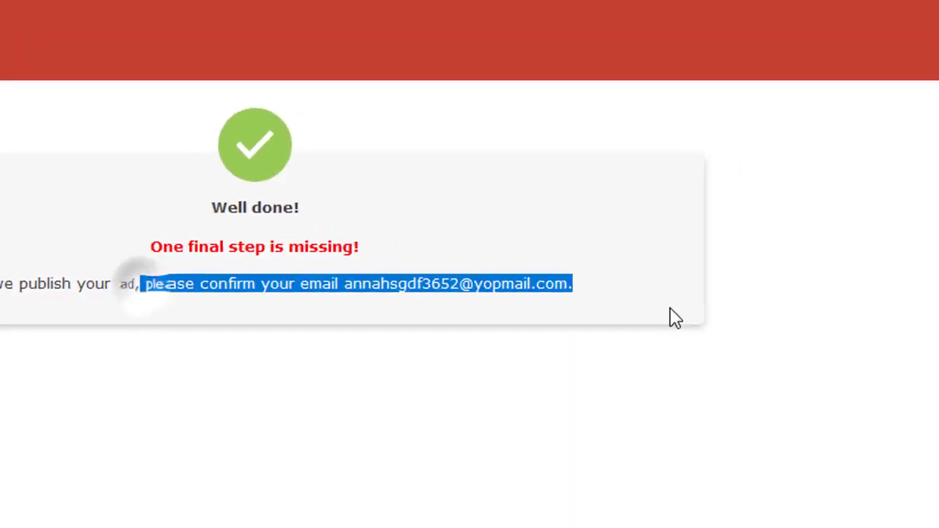
click(426, 282)
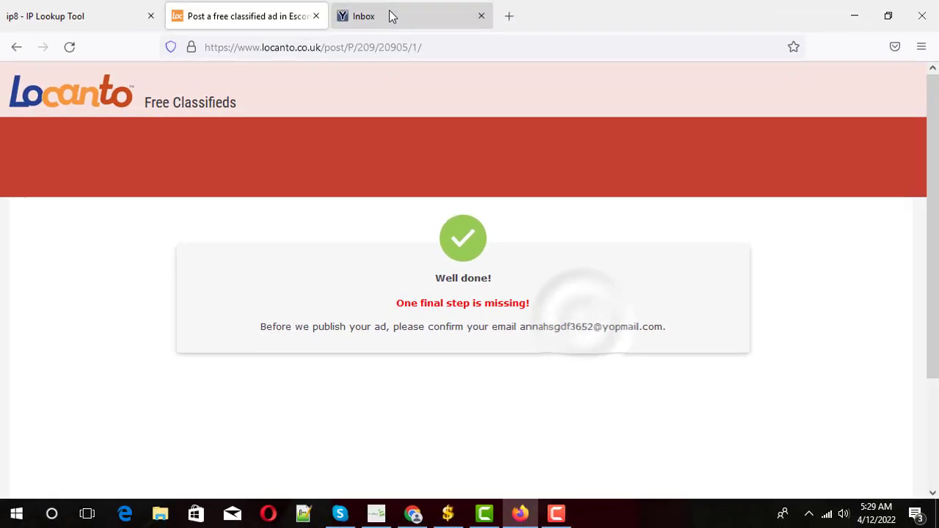
click(390, 16)
click(215, 166)
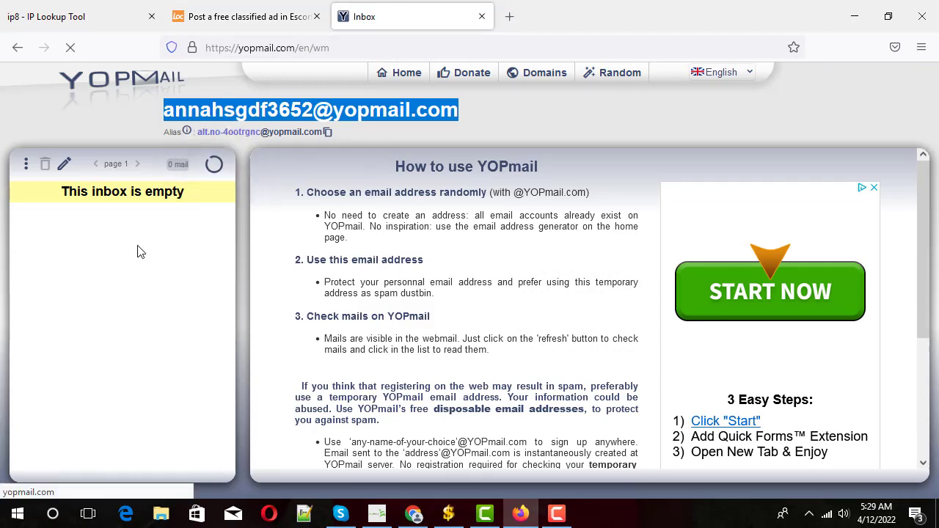
- Open the Locanto email and use its 'Confirm email address' button
click(101, 233)
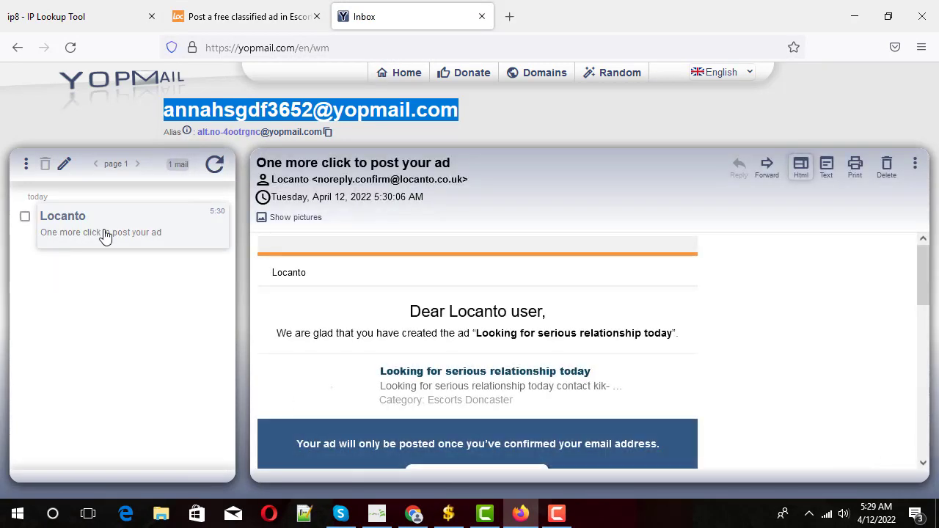
scroll(418, 336, down, 3)
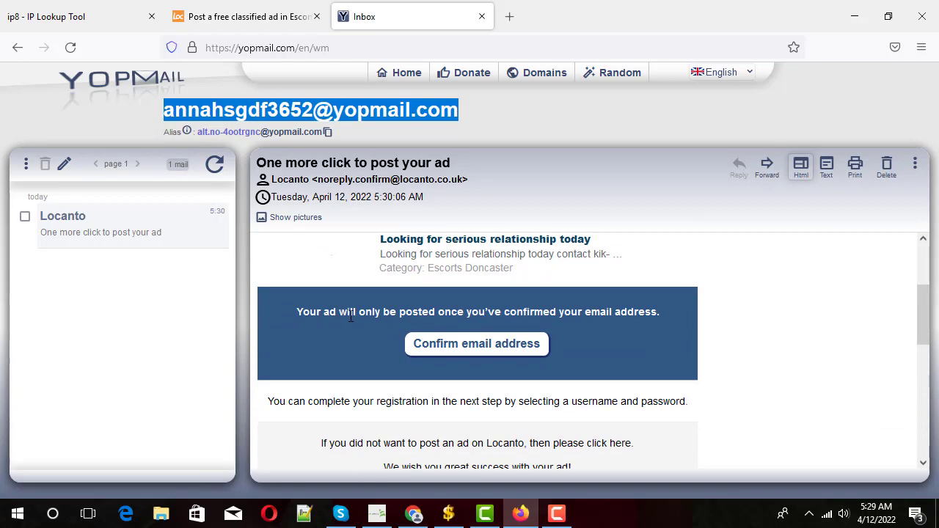
scroll(428, 337, up, 3)
scroll(352, 319, down, 3)
click(442, 278)
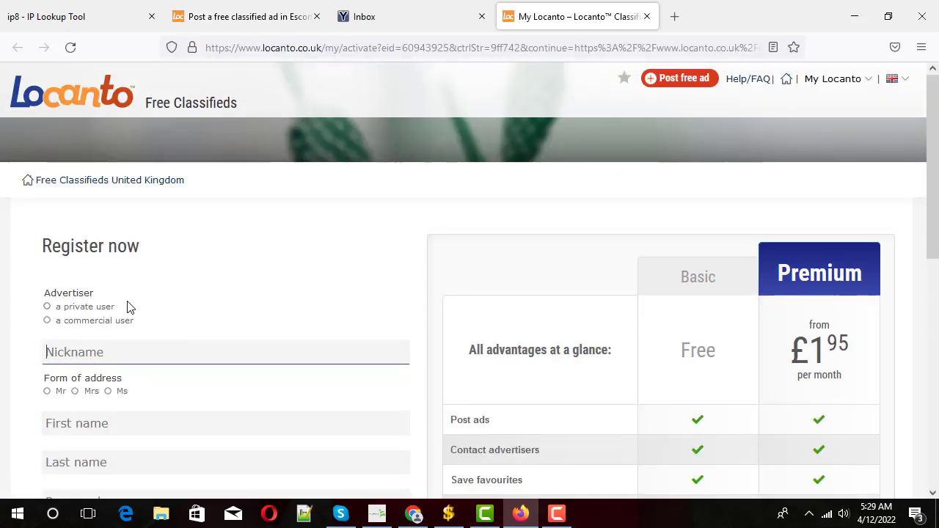
- Choose 'a private user' and paste the YOPmail mailbox name as the nickname
scroll(164, 315, down, 2)
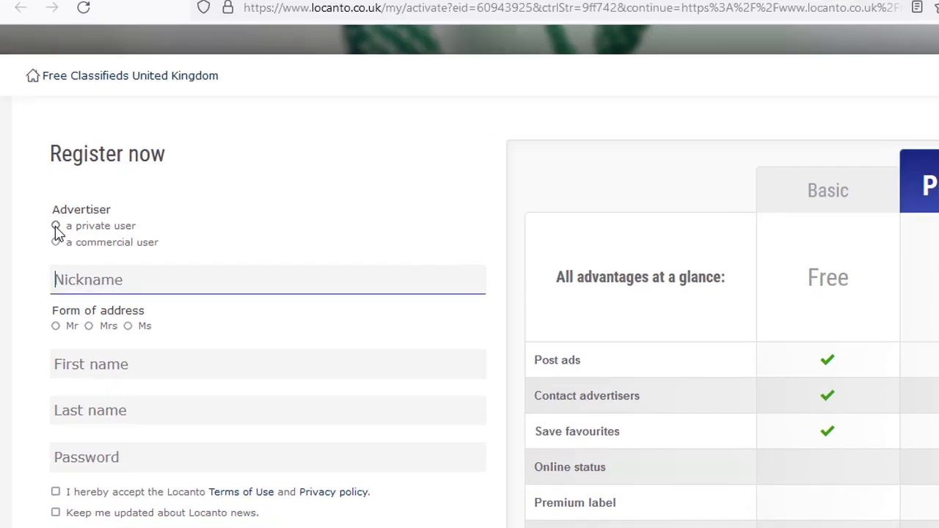
click(47, 231)
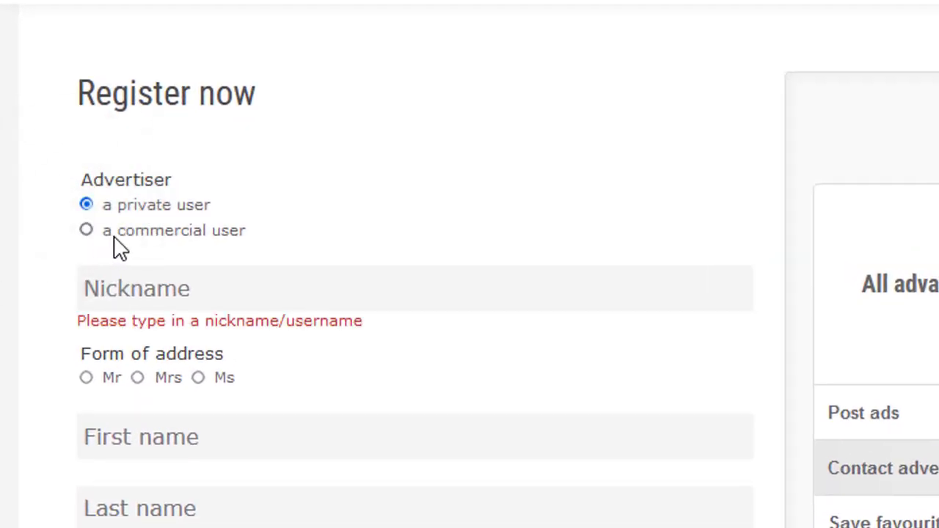
click(164, 287)
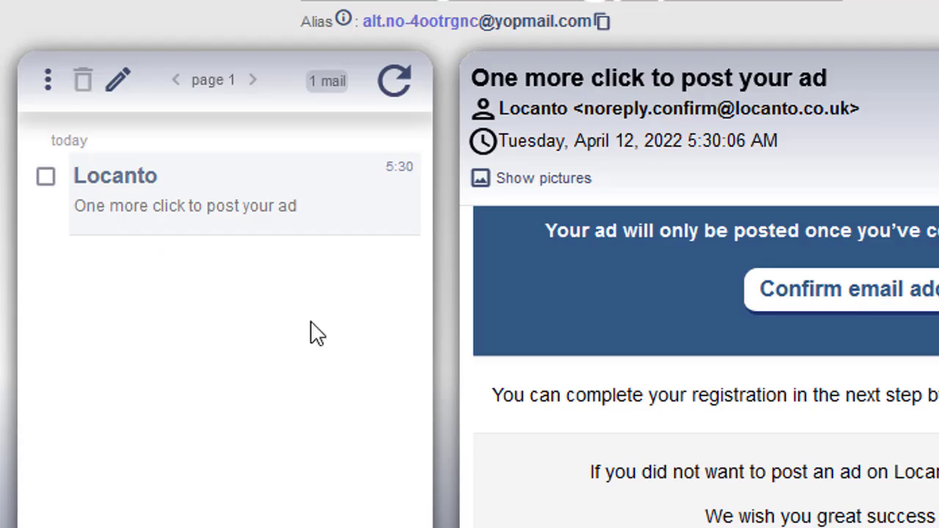
triple_click(455, 45)
double_click(360, 139)
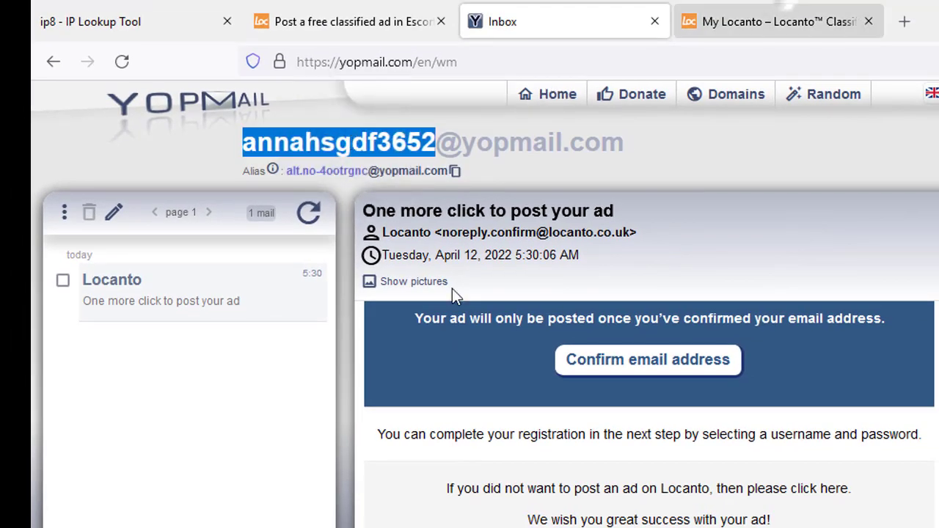
key(ctrl+c)
key(ctrl+Tab)
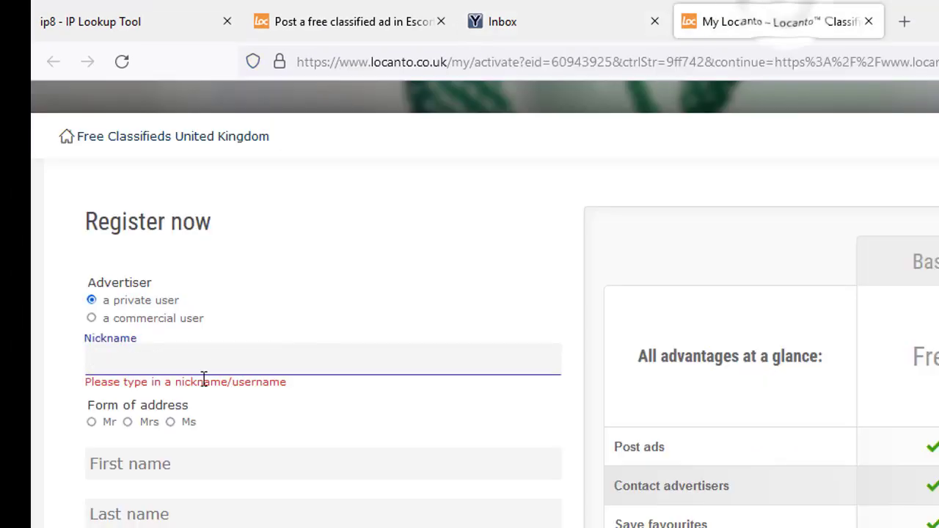
key(ctrl+v)
- Enter the first and last name and fill in a Firefox-generated password
scroll(149, 378, down, 1)
click(157, 372)
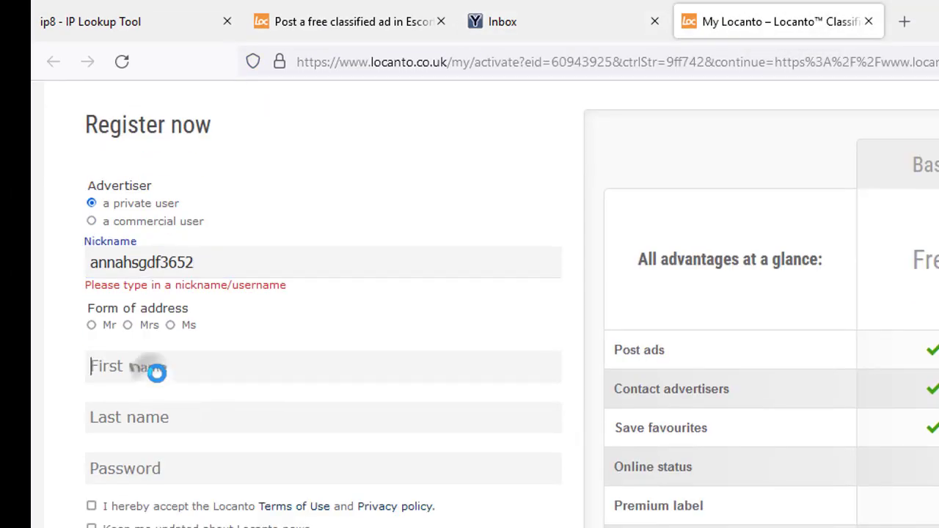
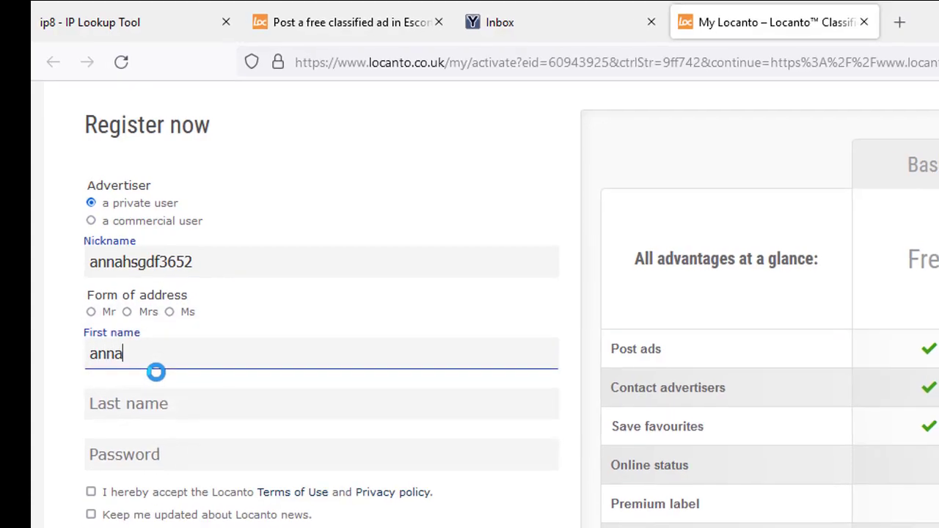
click(132, 397)
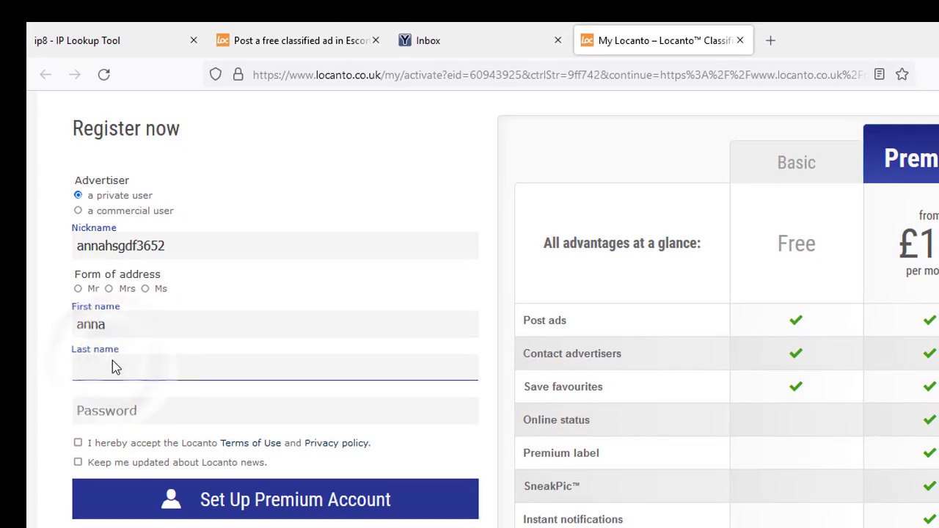
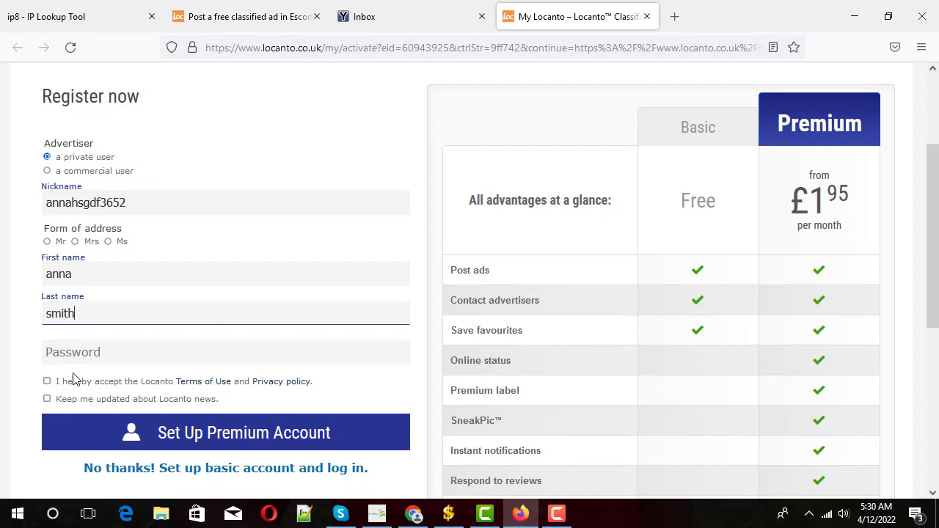
click(83, 345)
click(82, 369)
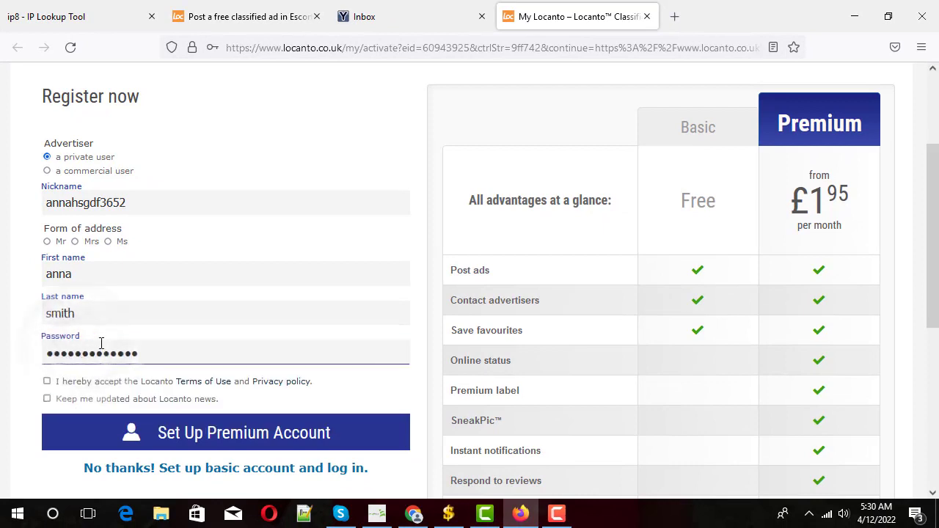
scroll(203, 316, down, 2)
scroll(149, 332, up, 1)
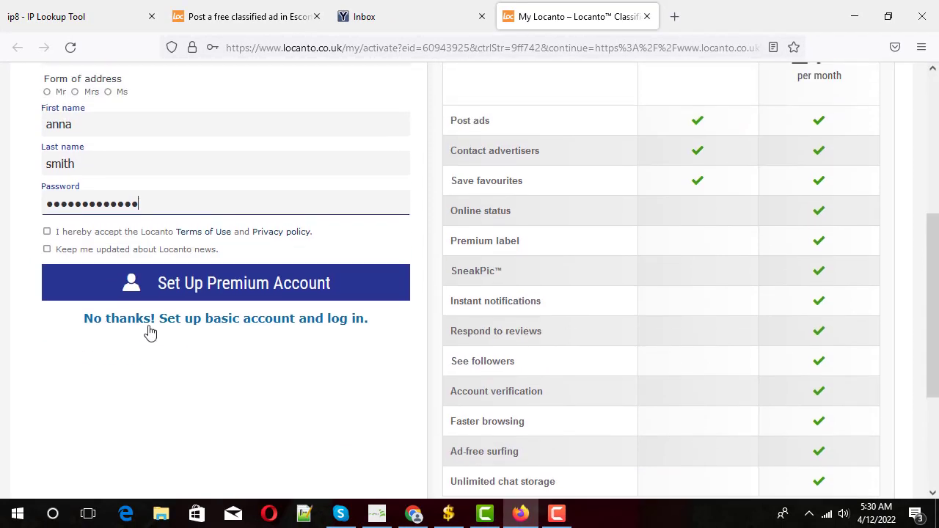
- Tick the Terms of Use acceptance and the 'Keep me updated about Locanto news' checkboxes
click(48, 232)
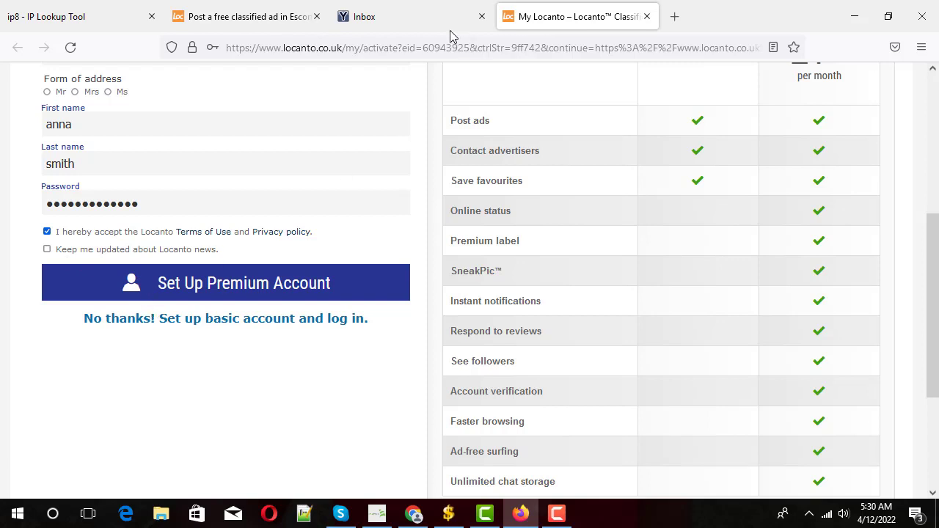
click(427, 17)
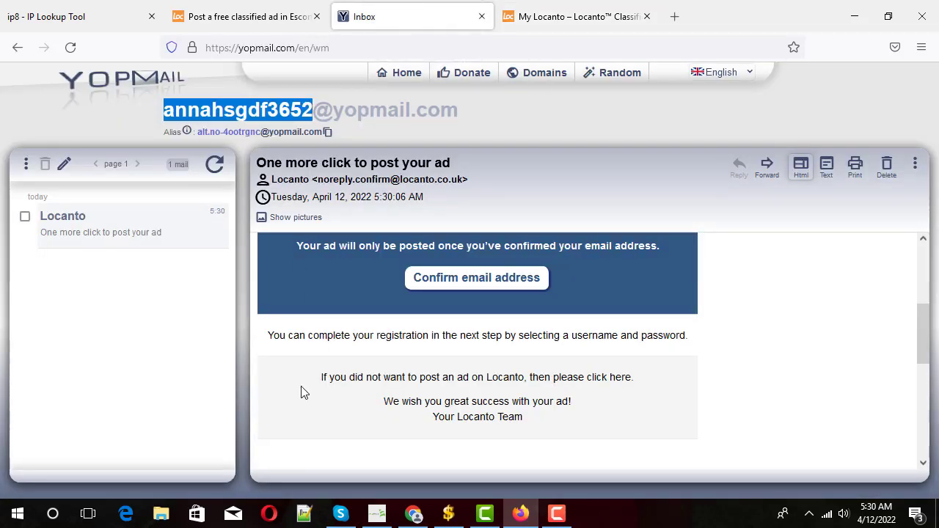
click(566, 15)
click(47, 250)
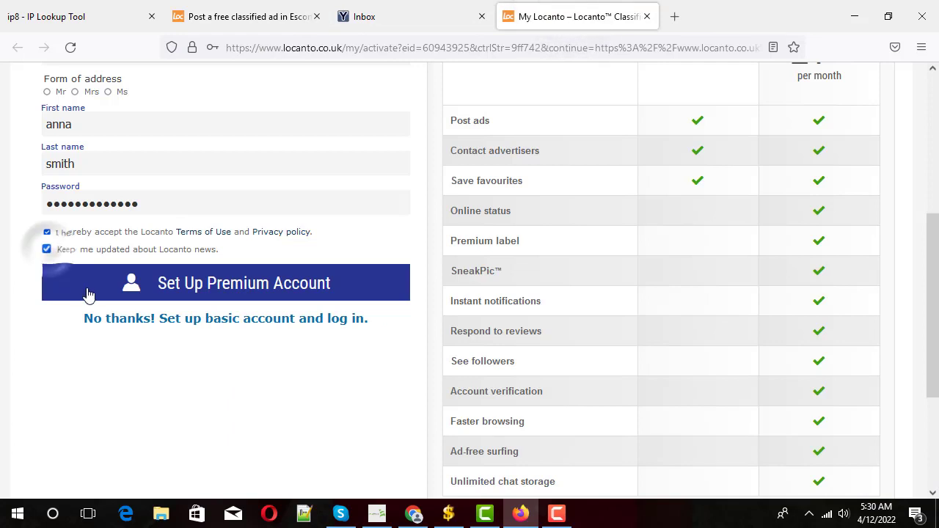
scroll(201, 321, up, 2)
scroll(201, 321, down, 1)
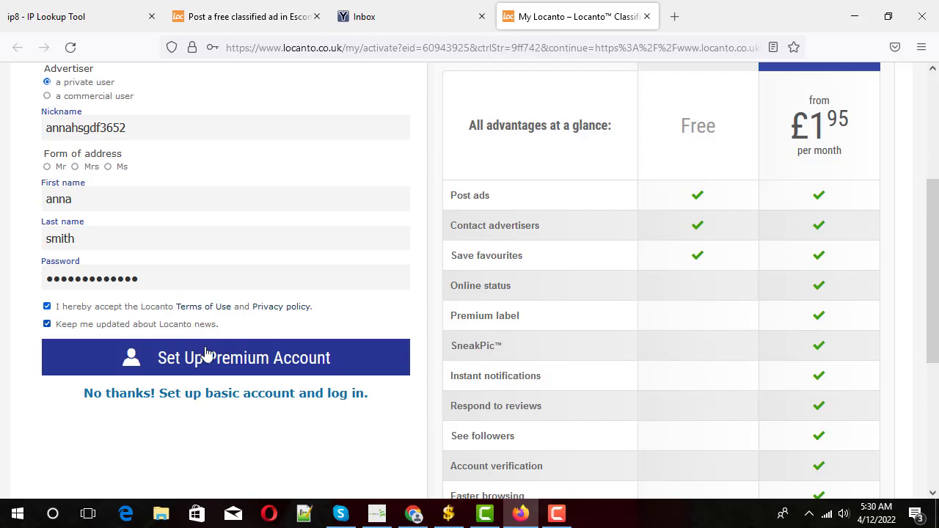
- Choose Ms as the form of address and set up the free basic Locanto account
click(276, 397)
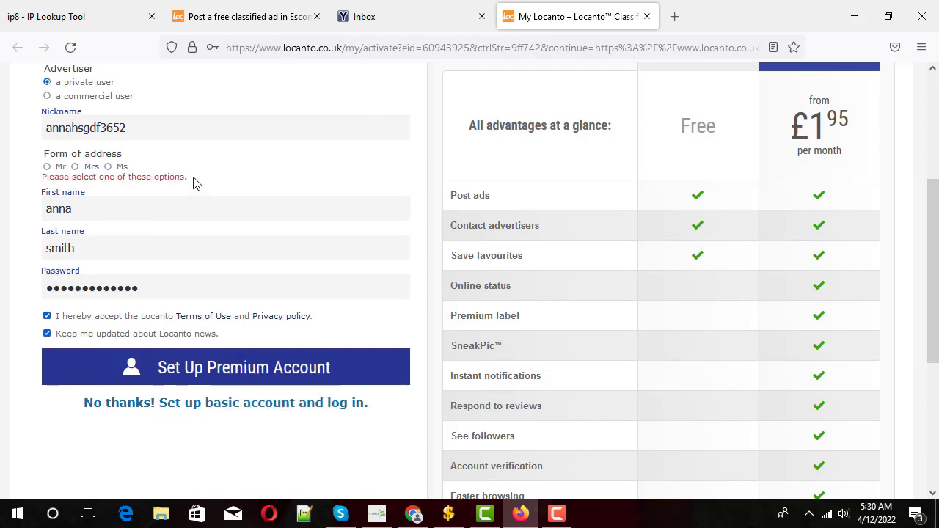
scroll(194, 183, up, 2)
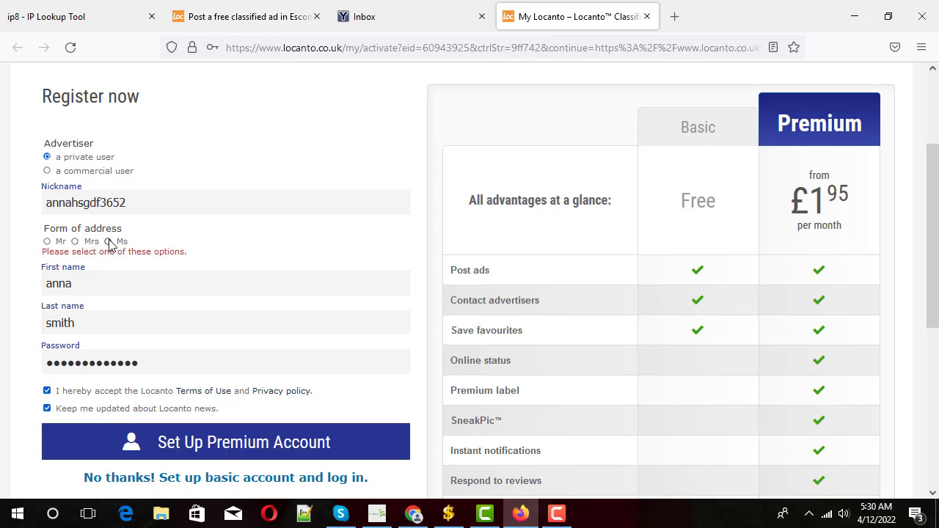
click(108, 244)
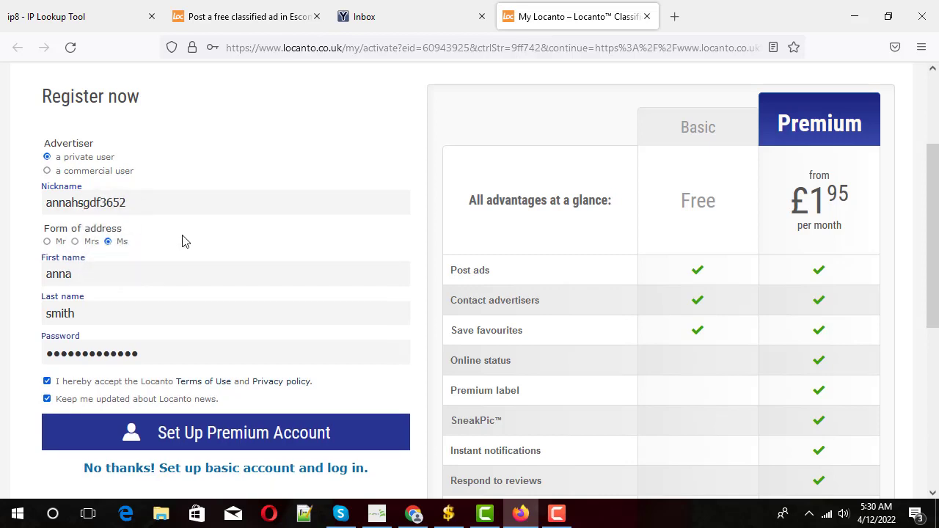
scroll(184, 240, down, 2)
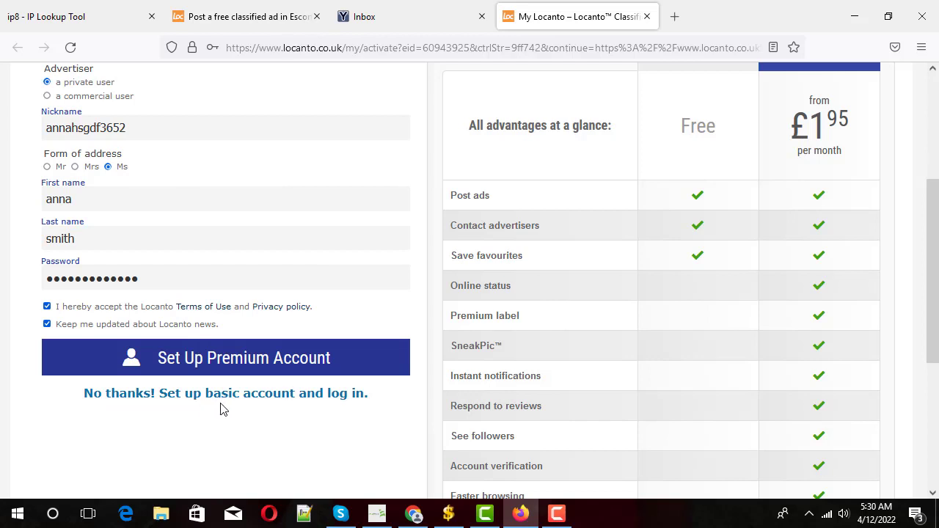
click(247, 402)
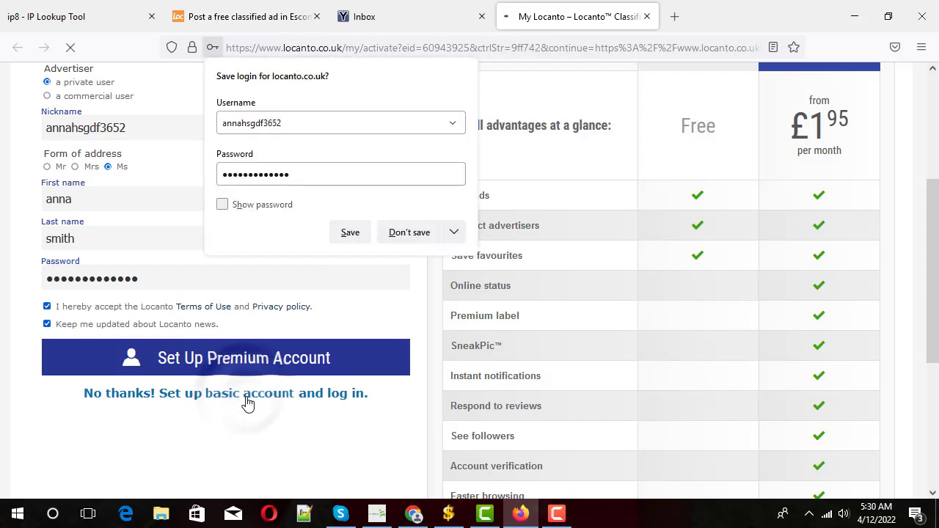